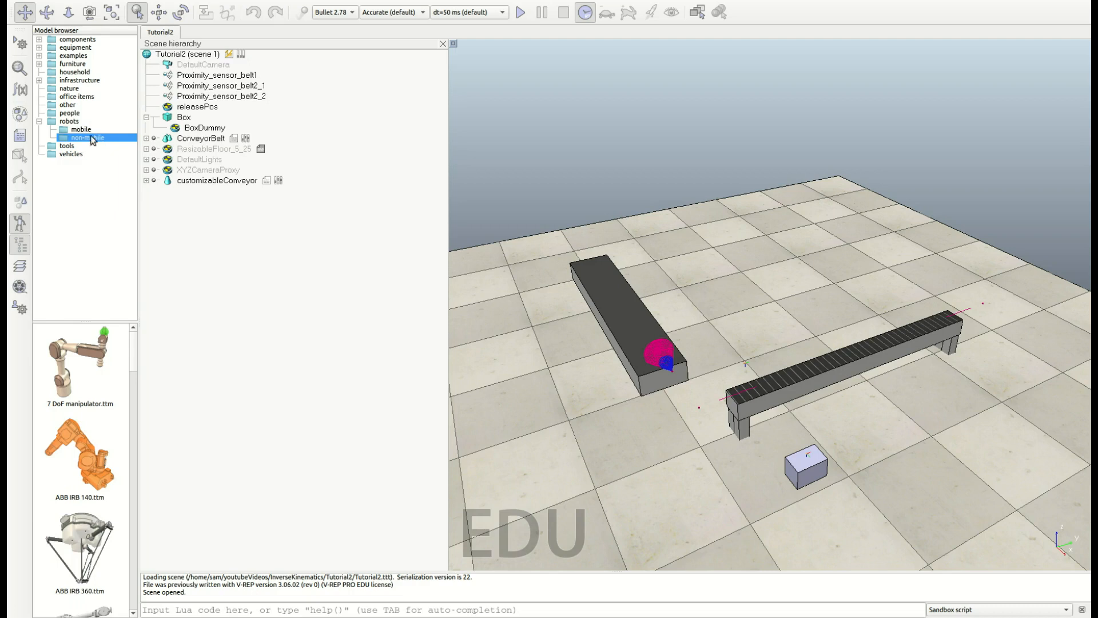
Add the KUKA LBR iiwa 14 R820 robot model to the scene between the two conveyors.
{"action": "scroll", "coordinate": [77, 455], "scroll_direction": "down", "scroll_amount": 8}
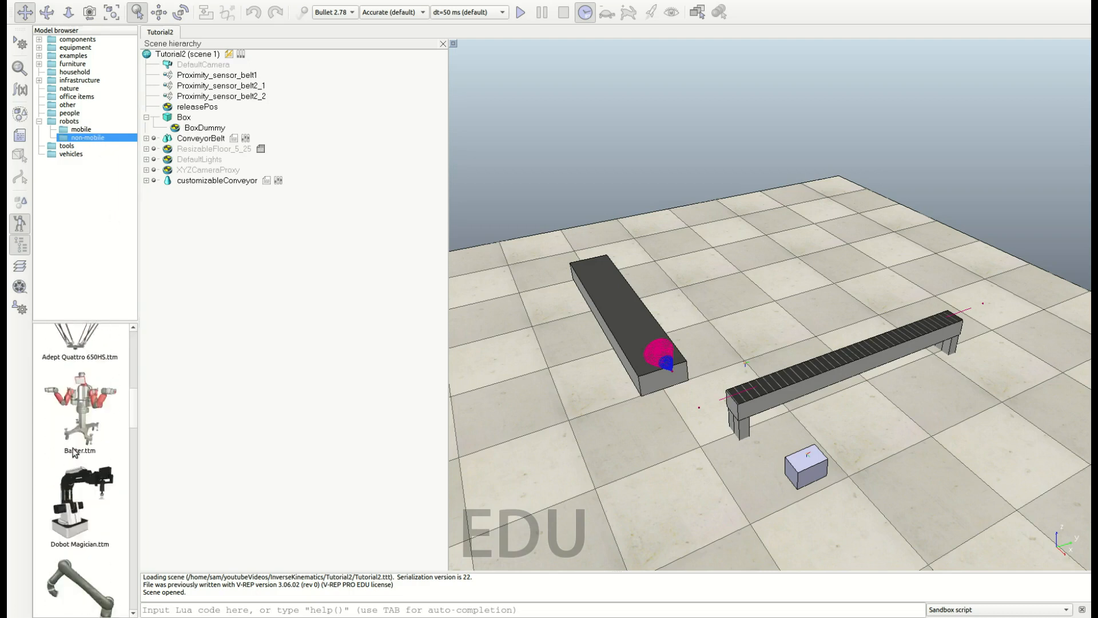
{"action": "scroll", "coordinate": [74, 453], "scroll_direction": "down", "scroll_amount": 3}
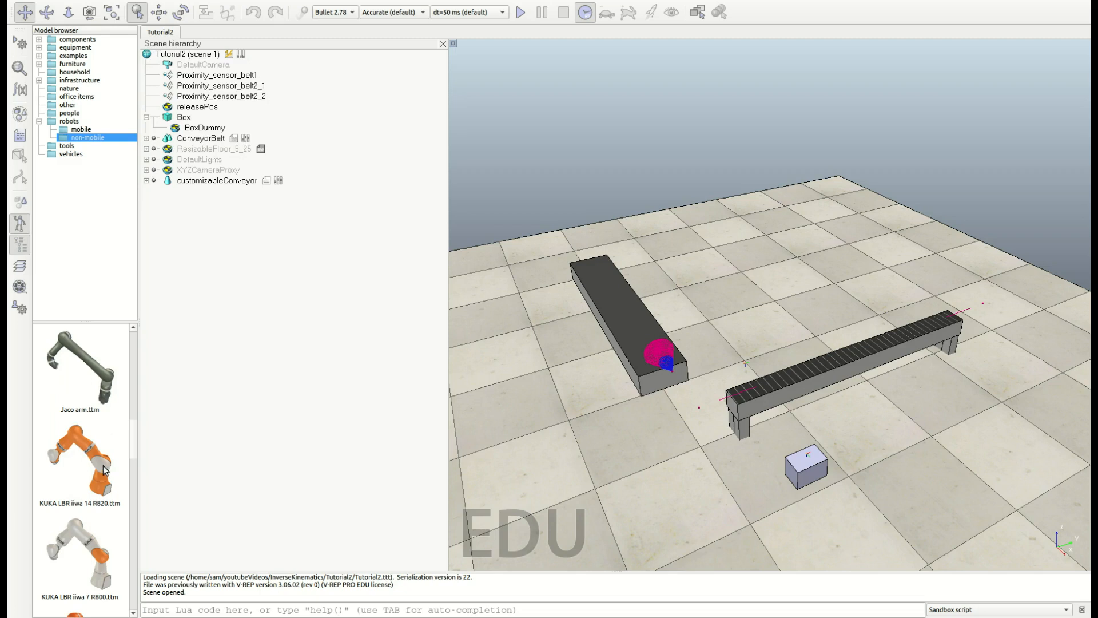
{"action": "left_click_drag", "start_coordinate": [105, 470], "coordinate": [758, 336]}
Set the robot's X and Y coordinates to 0 relative to the world.
{"action": "left_click", "coordinate": [647, 322]}
{"action": "left_click", "coordinate": [159, 12]}
{"action": "left_click_drag", "start_coordinate": [965, 139], "coordinate": [871, 127]}
{"action": "type", "text": "0"}
{"action": "key", "text": "Tab"}
{"action": "type", "text": "0"}
{"action": "key", "text": "Tab"}
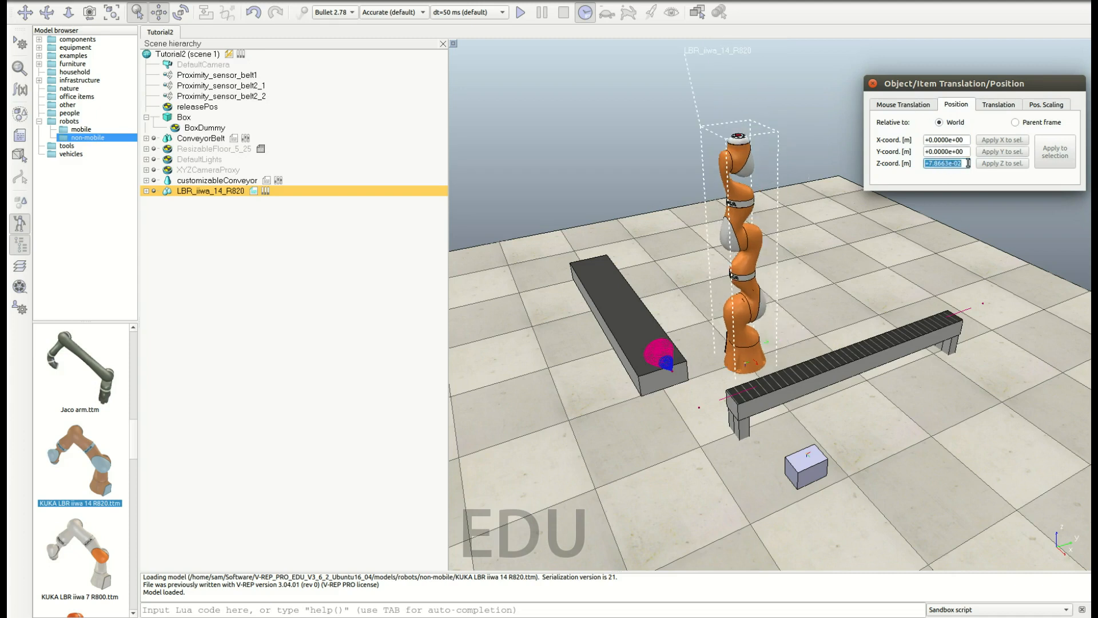
Set the robot's Gamma orientation to -45 degrees relative to the world and deselect it.
{"action": "left_click", "coordinate": [186, 13]}
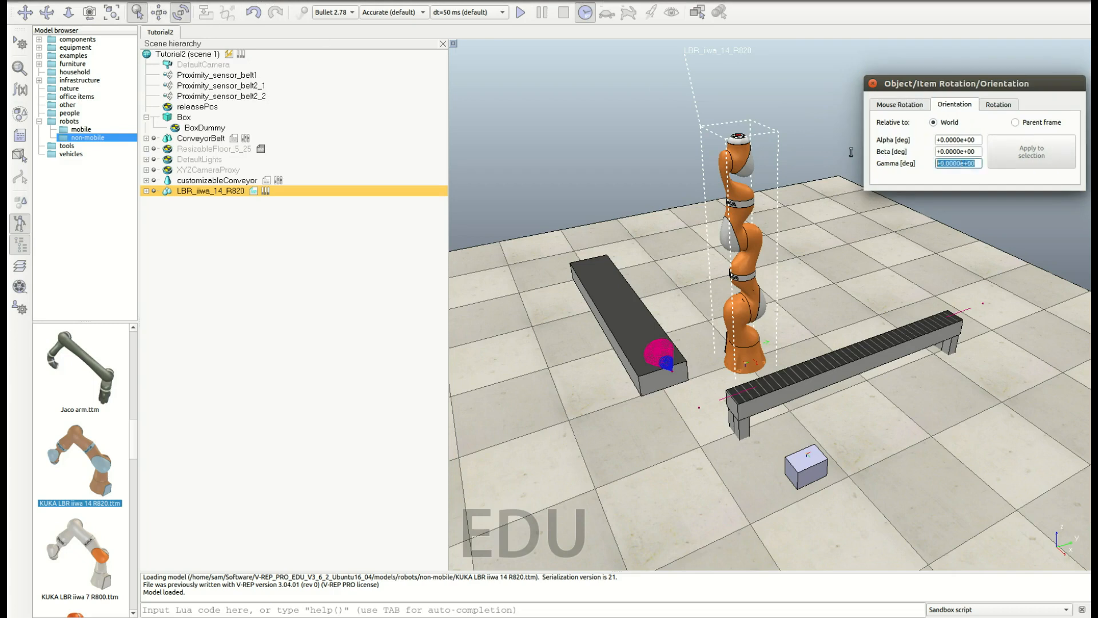
{"action": "type", "text": "-45"}
{"action": "key", "text": "Return"}
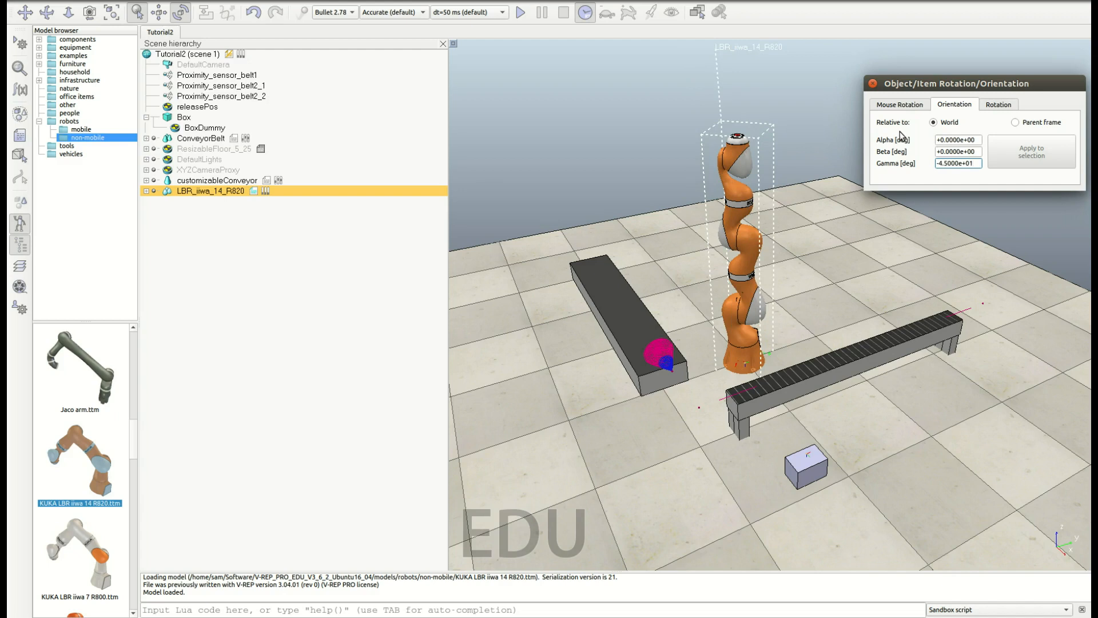
{"action": "left_click", "coordinate": [863, 247]}
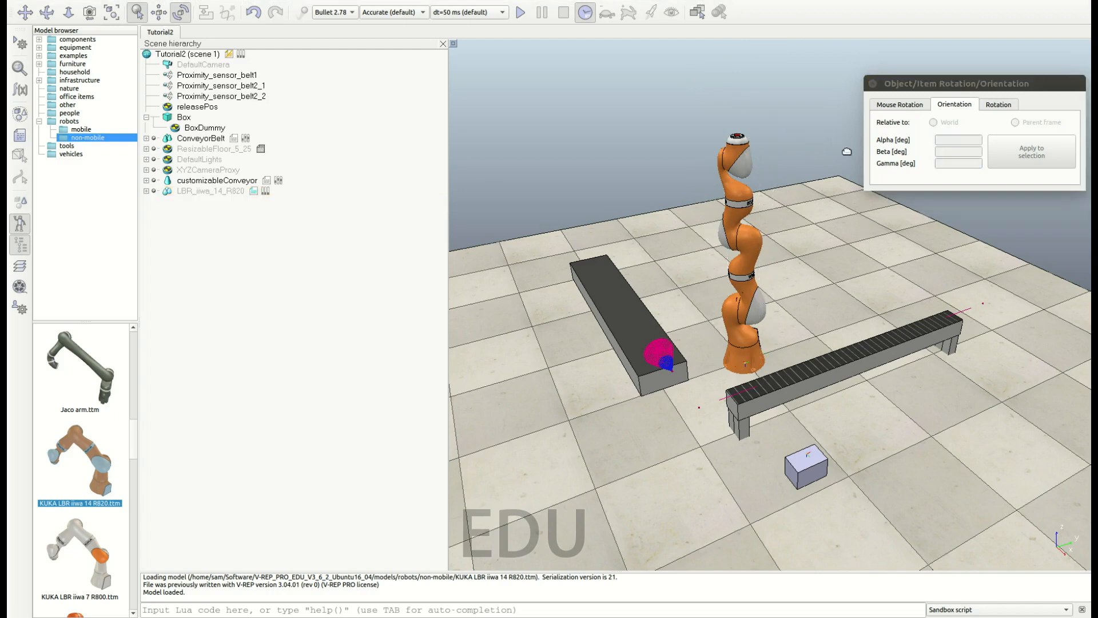
Run the simulation briefly to watch the robot's default motion beside the conveyors, and stop it.
{"action": "left_click", "coordinate": [520, 12]}
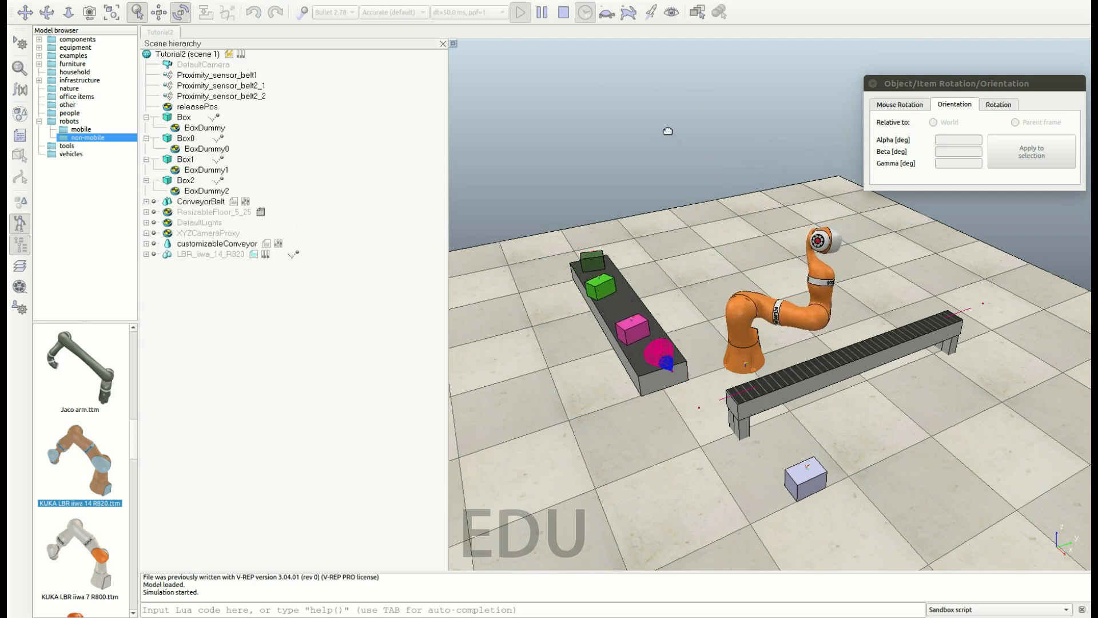
{"action": "left_click", "coordinate": [563, 12]}
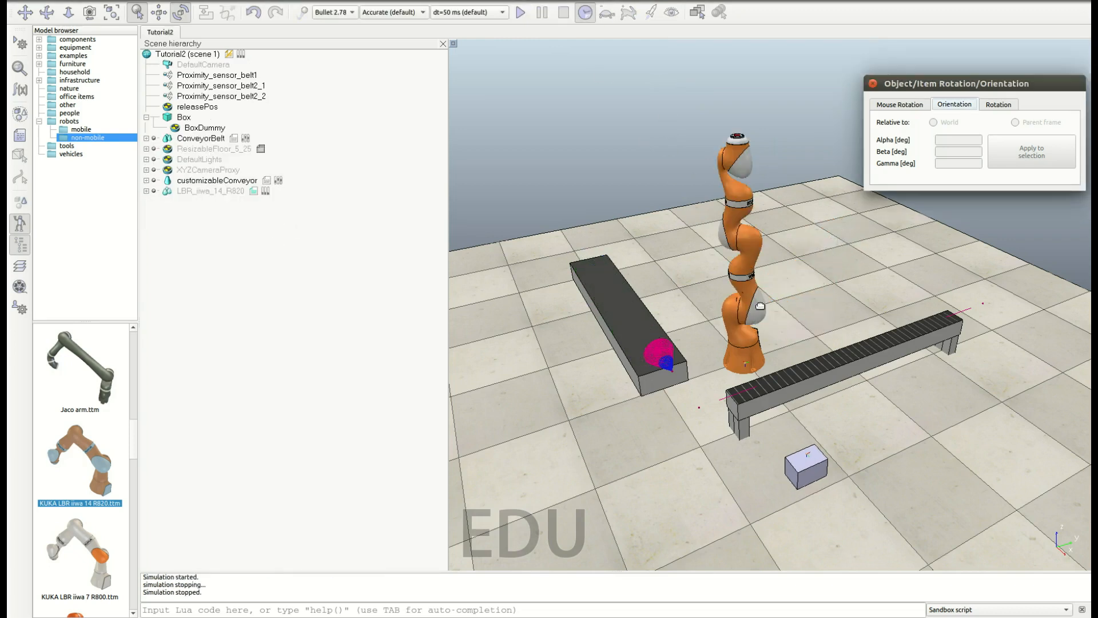
Delete the example code inside sysCall_threadmain in the LBR_iiwa_14_R820 threaded child script, keeping the empty function, and close the script.
{"action": "double_click", "coordinate": [253, 192]}
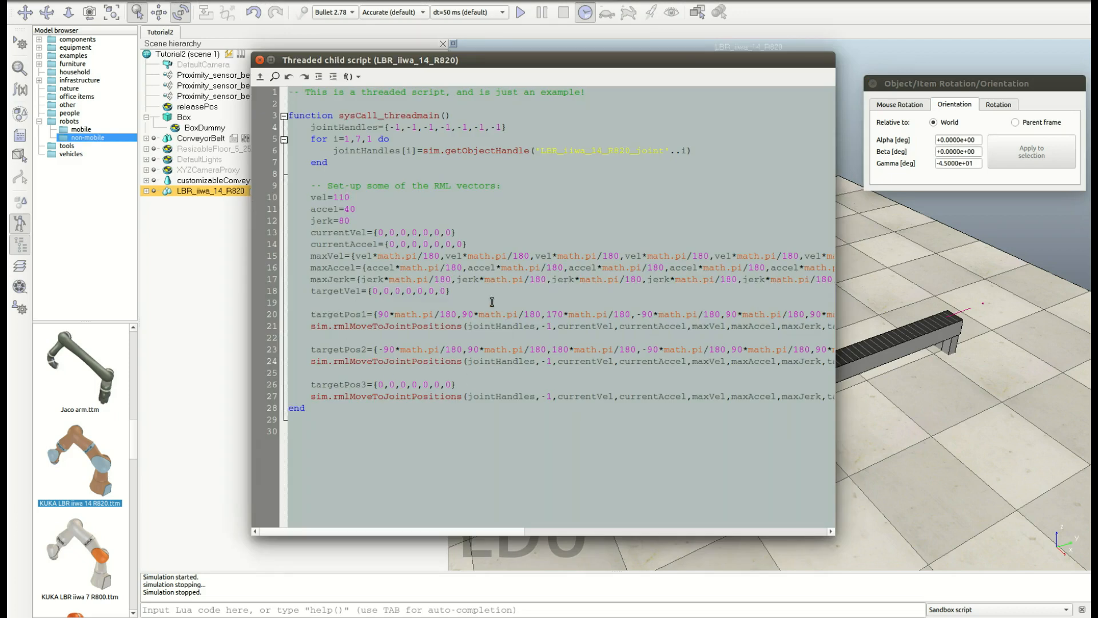
{"action": "left_click_drag", "start_coordinate": [661, 63], "coordinate": [507, 65]}
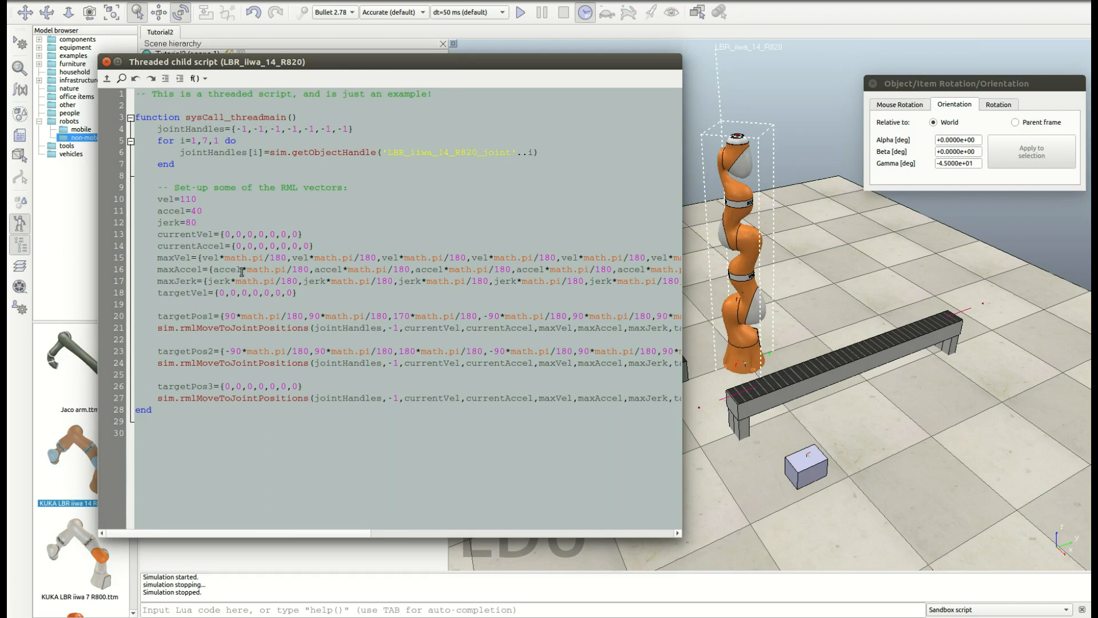
{"action": "left_click_drag", "start_coordinate": [135, 406], "coordinate": [119, 133]}
{"action": "key", "text": "BackSpace"}
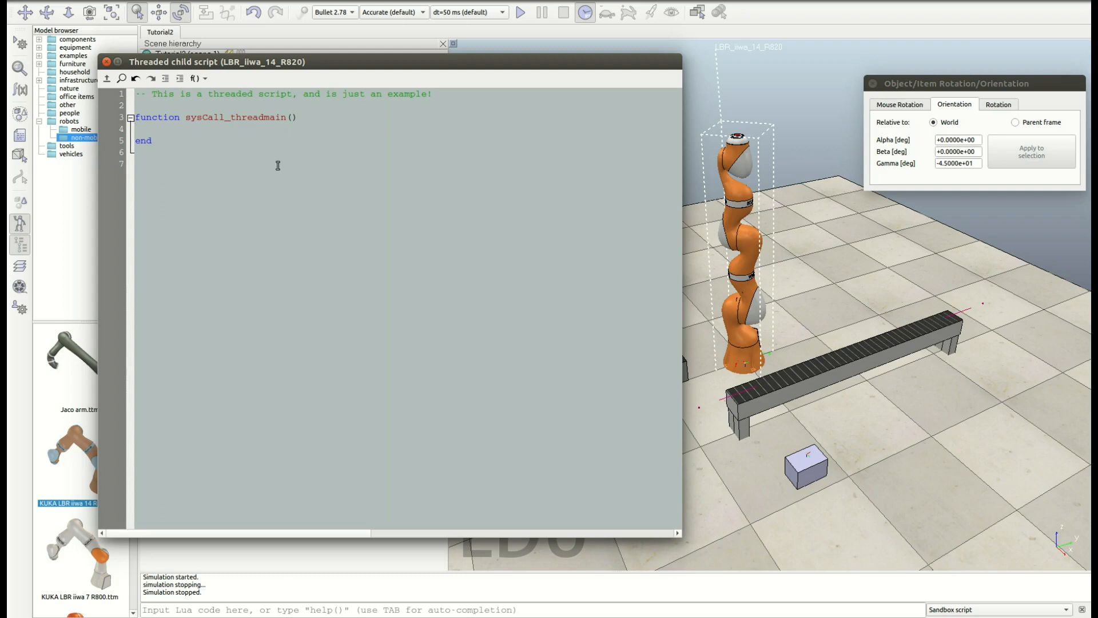
{"action": "left_click", "coordinate": [106, 62]}
Run and stop the simulation to check the robot with its emptied script, and close the orientation dialog.
{"action": "left_click", "coordinate": [521, 12]}
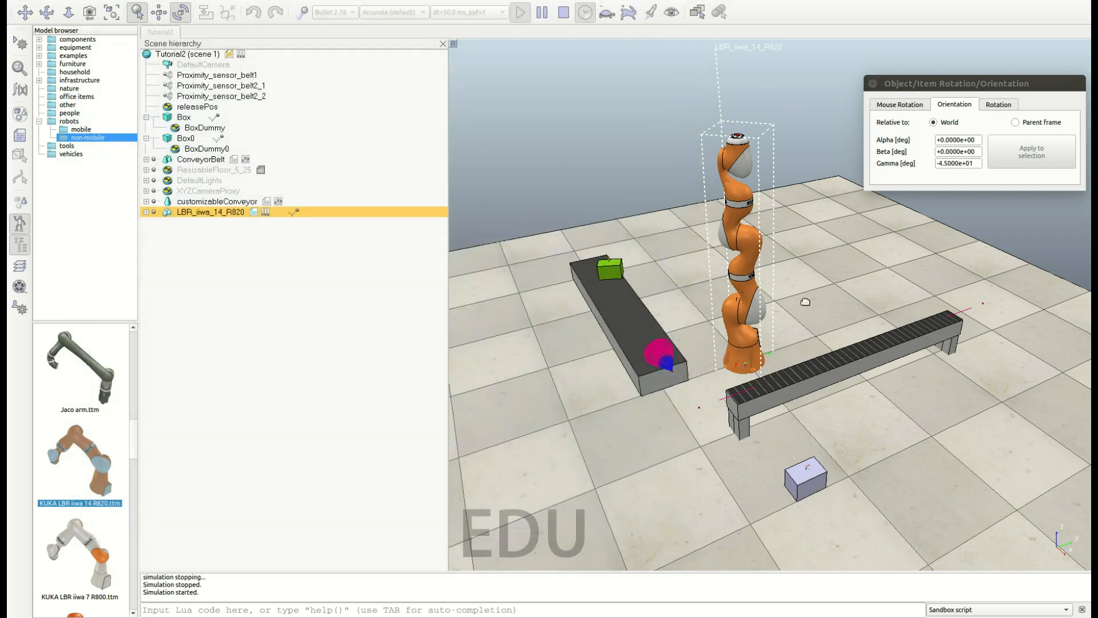
{"action": "left_click", "coordinate": [564, 12]}
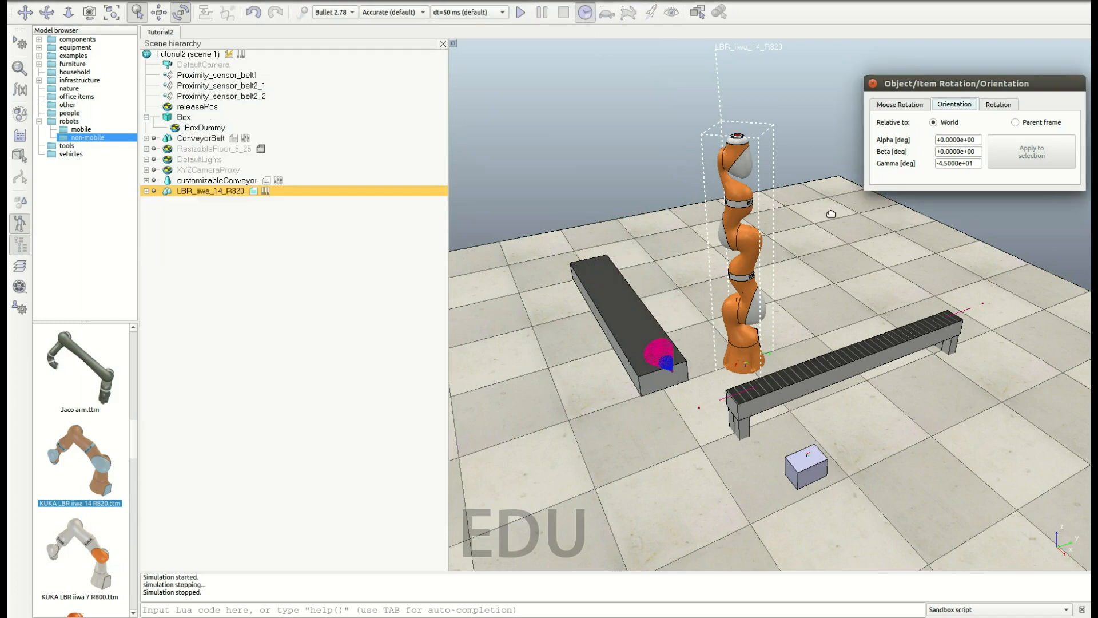
{"action": "left_click", "coordinate": [803, 285]}
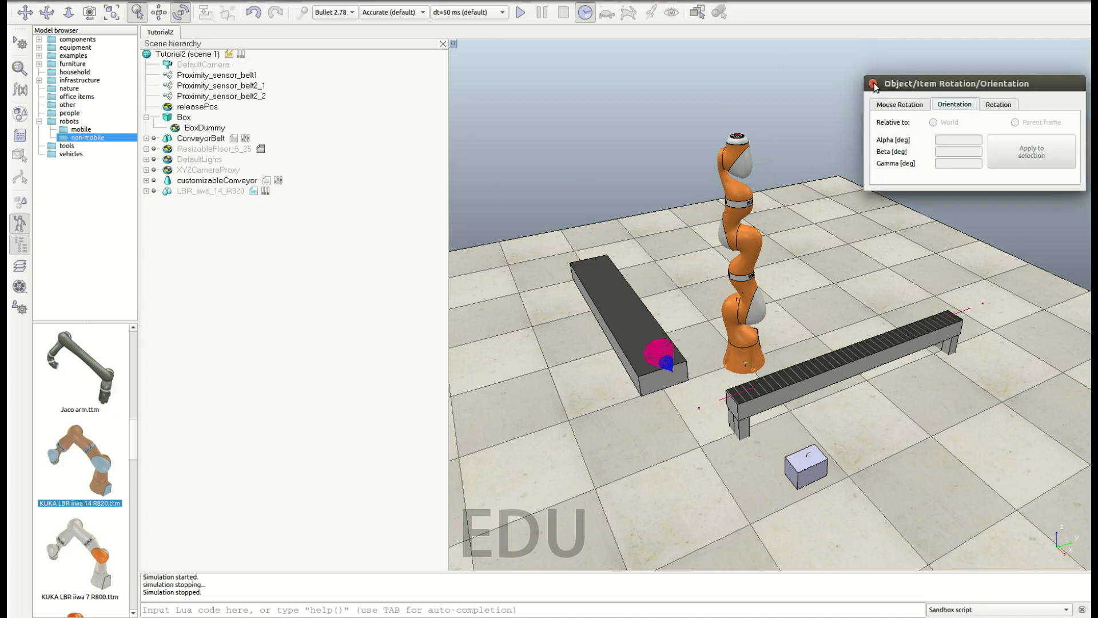
{"action": "left_click", "coordinate": [874, 84]}
Add a dummy to the scene and paste two copies of it.
{"action": "right_click", "coordinate": [800, 270]}
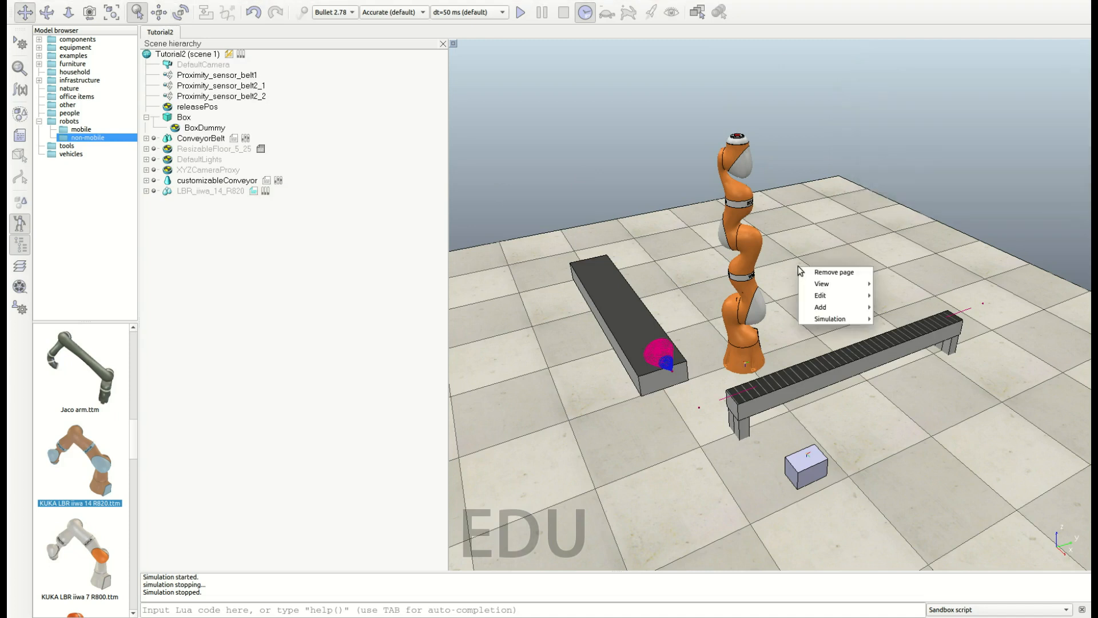
{"action": "mouse_move", "coordinate": [824, 307]}
{"action": "left_click", "coordinate": [909, 367]}
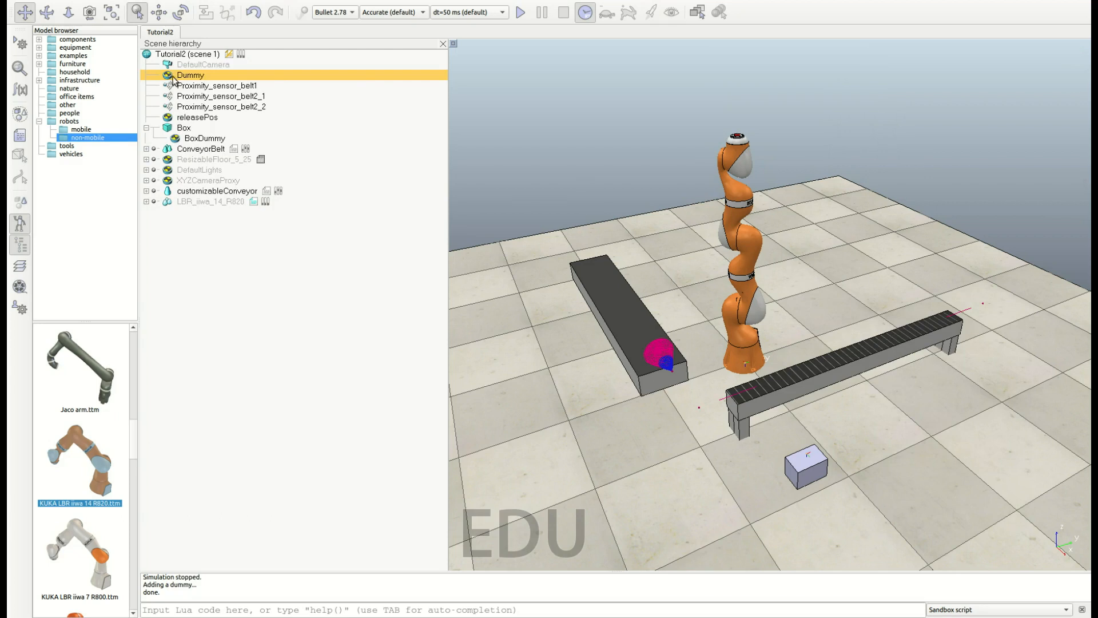
{"action": "key", "text": "ctrl+c"}
{"action": "key", "text": "ctrl+v"}
{"action": "key", "text": "ctrl+v"}
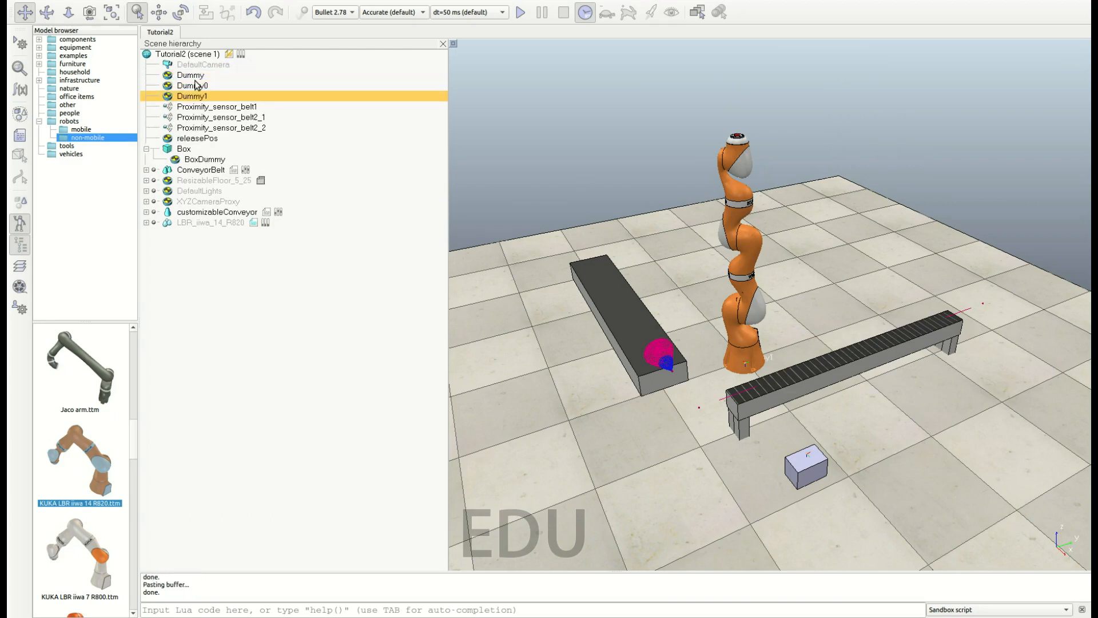
Rename the original dummy as Tip.
{"action": "double_click", "coordinate": [198, 76]}
{"action": "key", "text": "BackSpace"}
{"action": "key", "text": "BackSpace"}
{"action": "key", "text": "BackSpace"}
{"action": "key", "text": "BackSpace"}
{"action": "type", "text": "Tip"}
{"action": "key", "text": "Return"}
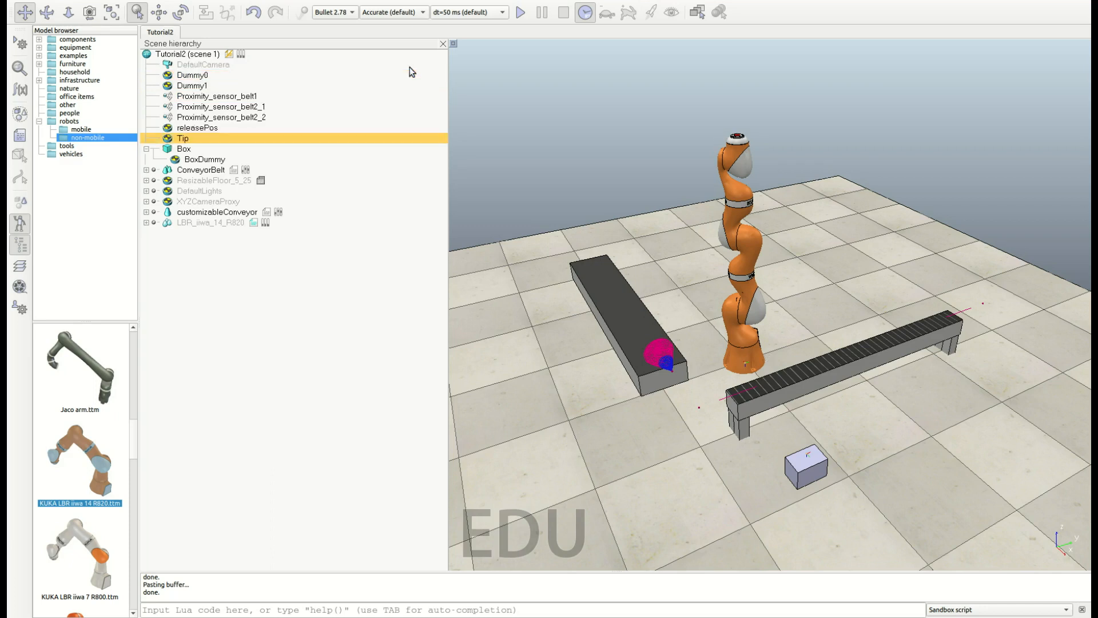
Rename Dummy0 as Target.
{"action": "double_click", "coordinate": [238, 73]}
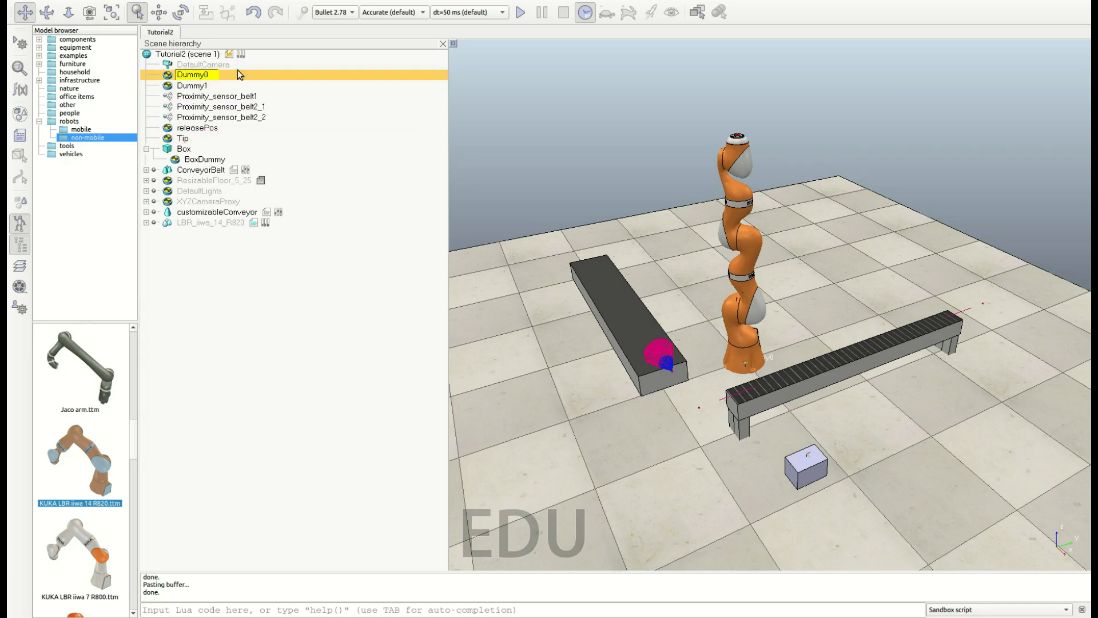
{"action": "key", "text": "BackSpace"}
{"action": "type", "text": "Target"}
{"action": "key", "text": "Return"}
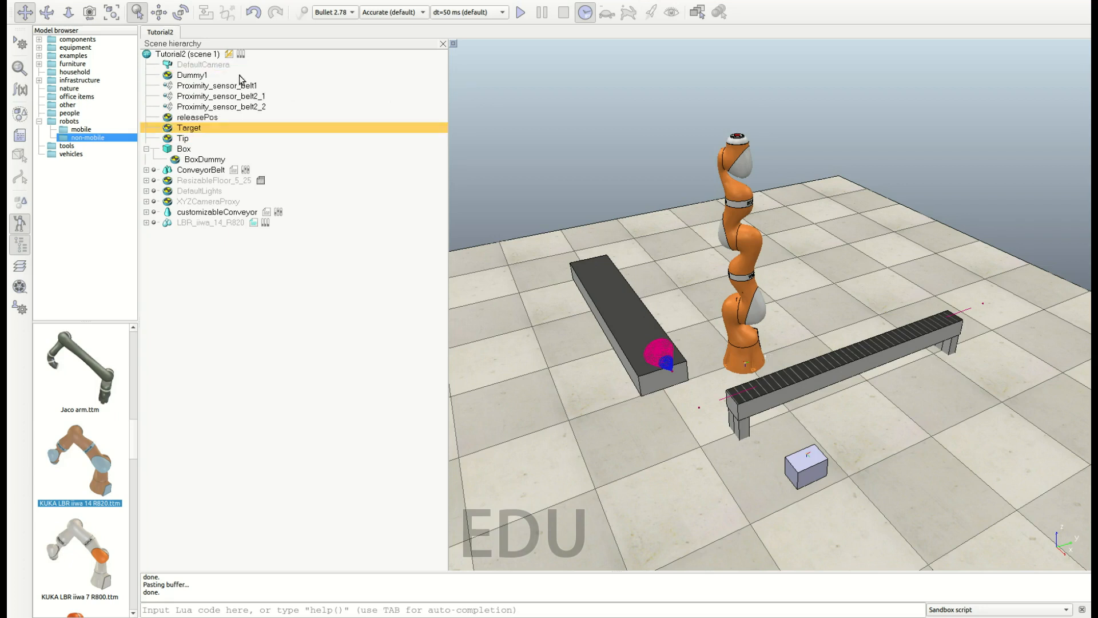
Rename Dummy1 as Connector.
{"action": "double_click", "coordinate": [239, 74]}
{"action": "key", "text": "BackSpace"}
{"action": "type", "text": "COnne"}
{"action": "key", "text": "BackSpace"}
{"action": "key", "text": "BackSpace"}
{"action": "key", "text": "BackSpace"}
{"action": "key", "text": "BackSpace"}
{"action": "type", "text": "onnector"}
{"action": "key", "text": "Return"}
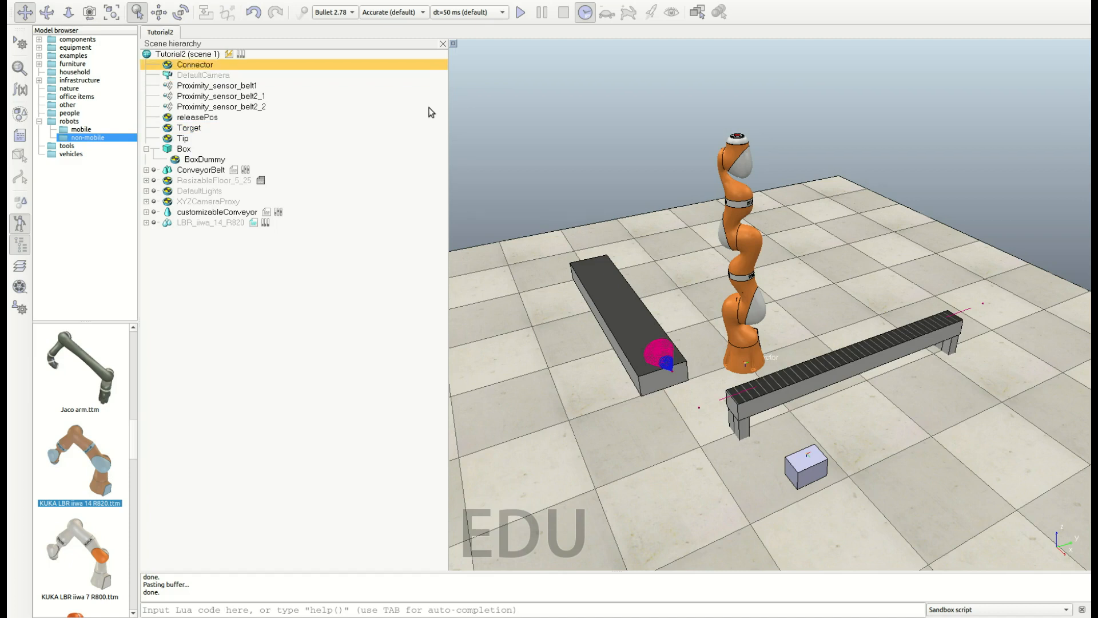
Parent Target to LBR_iiwa_14_R820, Tip to LBR_iiwa_14_R820_link8_resp, and Connector to LBR_iiwa_14_R820_connection in the scene hierarchy.
{"action": "left_click", "coordinate": [146, 223]}
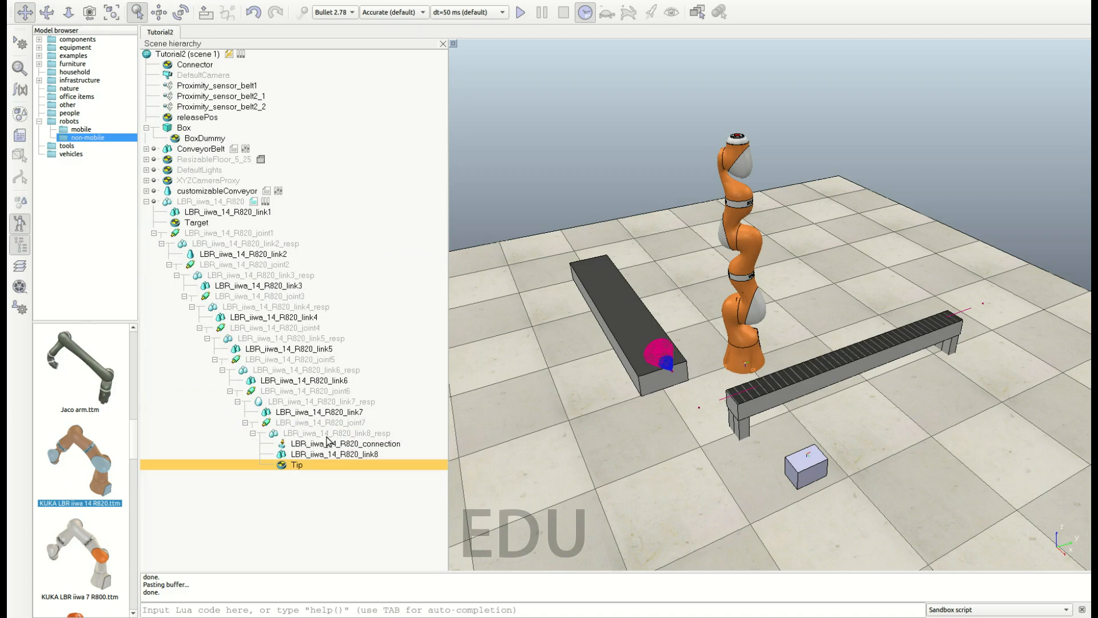
{"action": "left_click", "coordinate": [326, 435]}
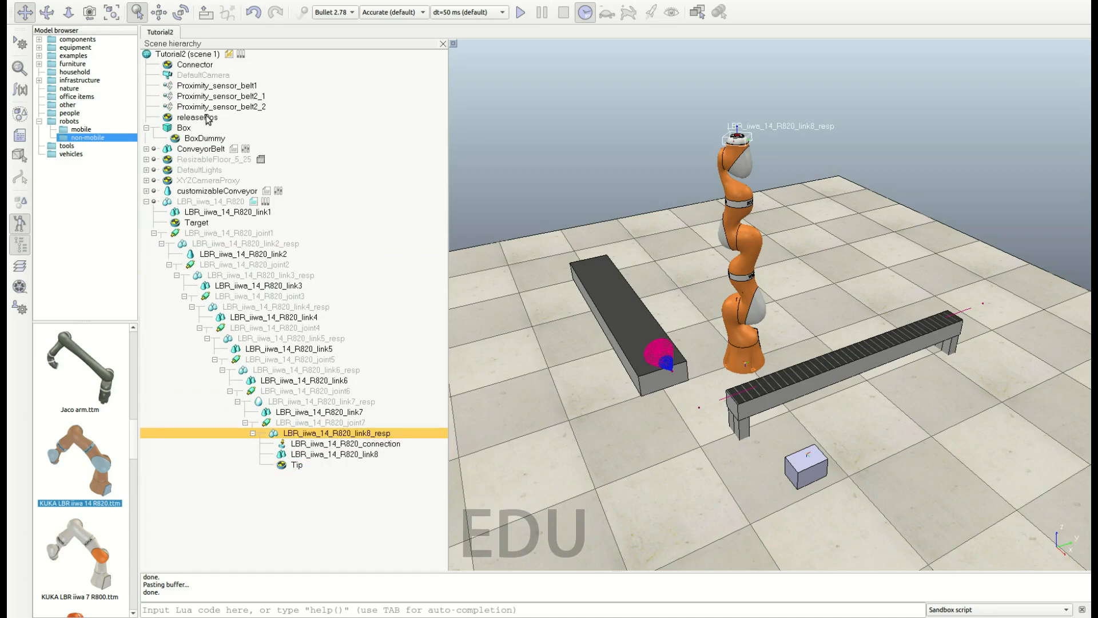
{"action": "left_click_drag", "start_coordinate": [209, 67], "coordinate": [309, 444]}
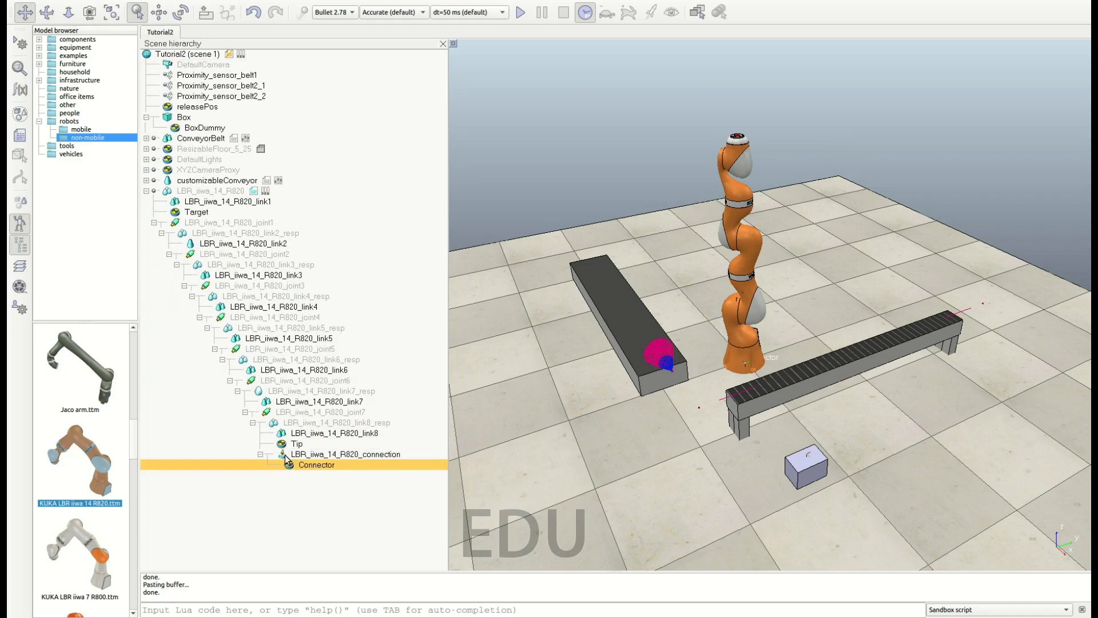
Link the Tip dummy to Target with the link type IK, tip-target, and close its properties.
{"action": "double_click", "coordinate": [282, 444]}
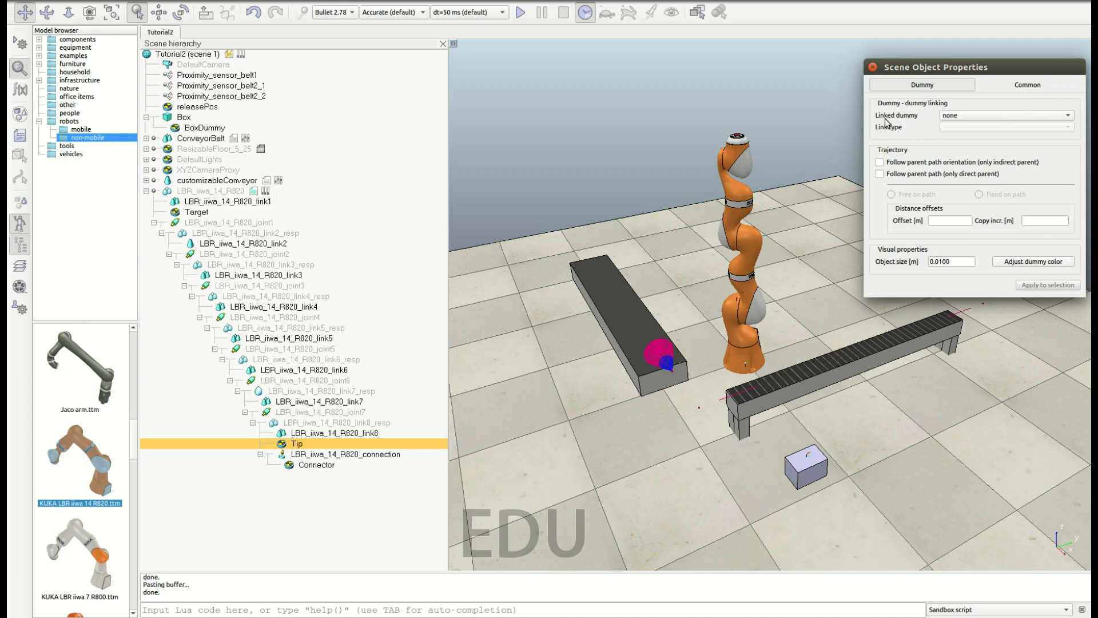
{"action": "left_click", "coordinate": [966, 113]}
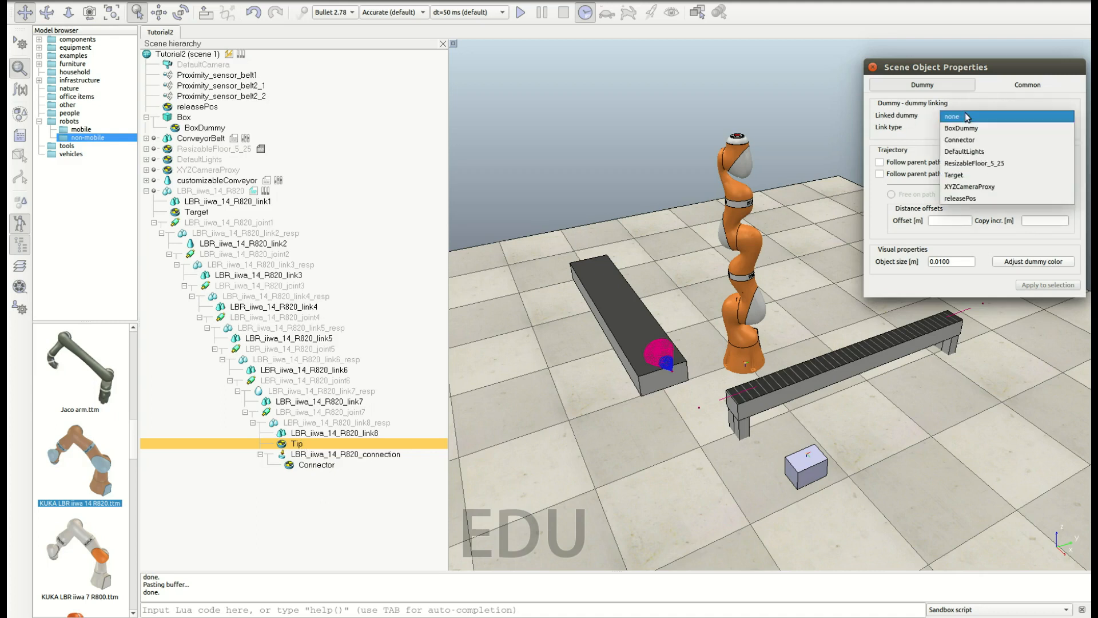
{"action": "left_click", "coordinate": [954, 175]}
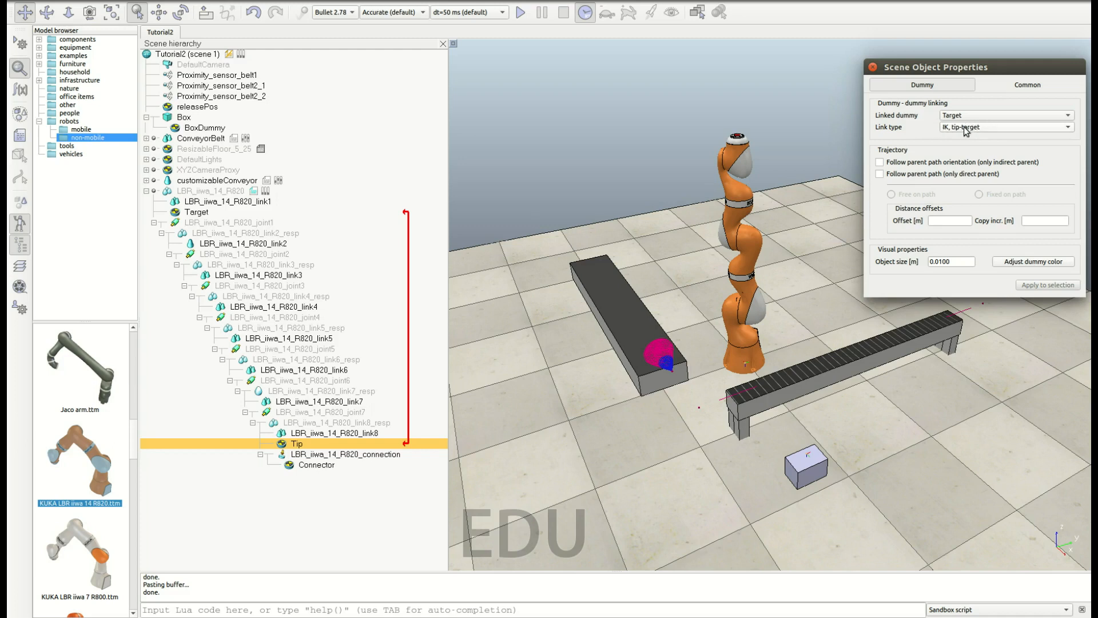
{"action": "left_click", "coordinate": [967, 127]}
{"action": "left_click", "coordinate": [969, 129]}
{"action": "left_click", "coordinate": [874, 67]}
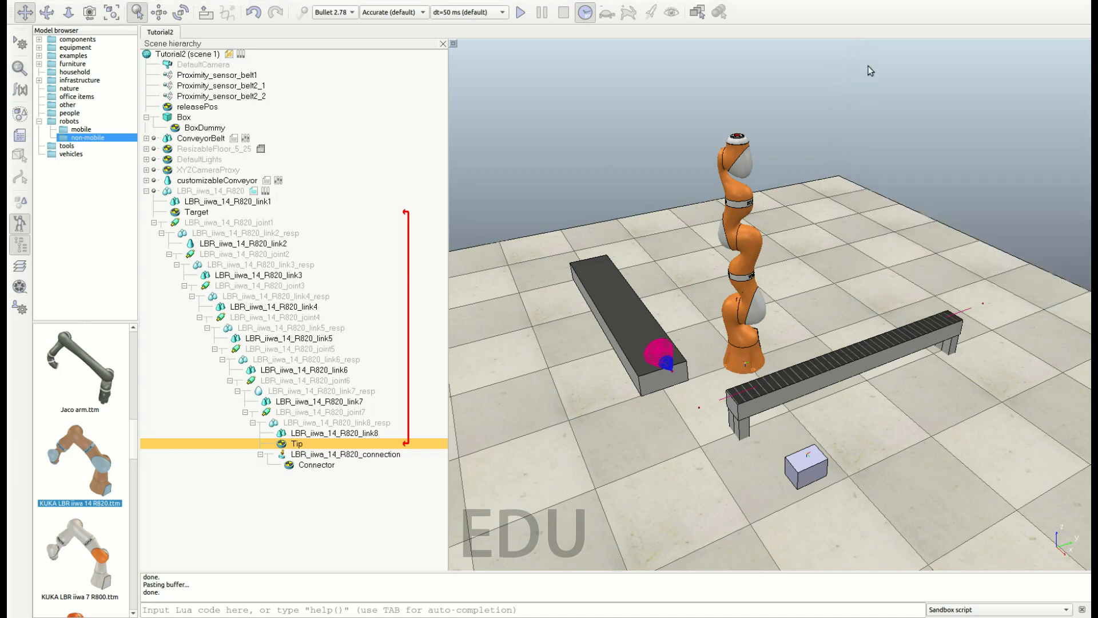
Set LBR_iiwa_14_R820_joint1 to Inverse kinematics mode with hybrid operation enabled.
{"action": "double_click", "coordinate": [176, 223]}
{"action": "left_click_drag", "start_coordinate": [925, 78], "coordinate": [478, 199]}
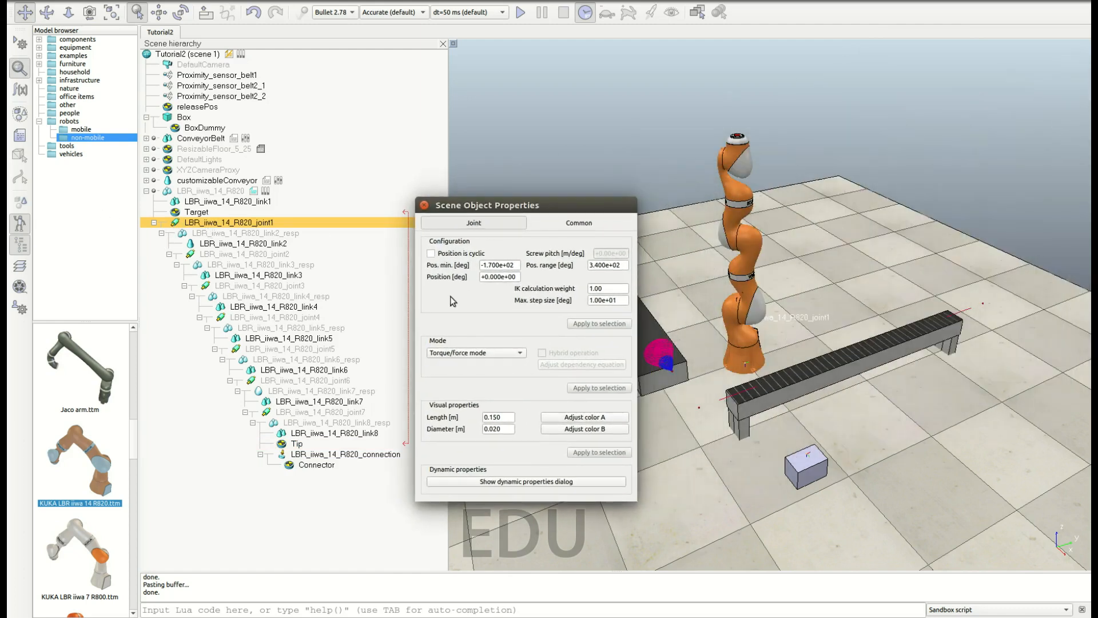
{"action": "left_click", "coordinate": [447, 354]}
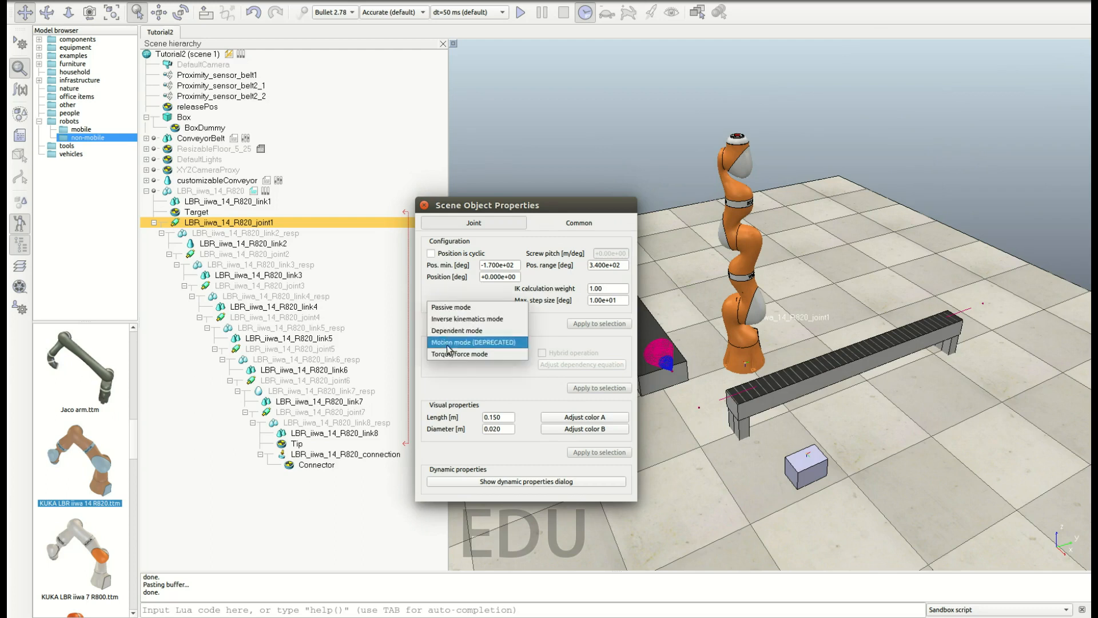
{"action": "left_click", "coordinate": [450, 320]}
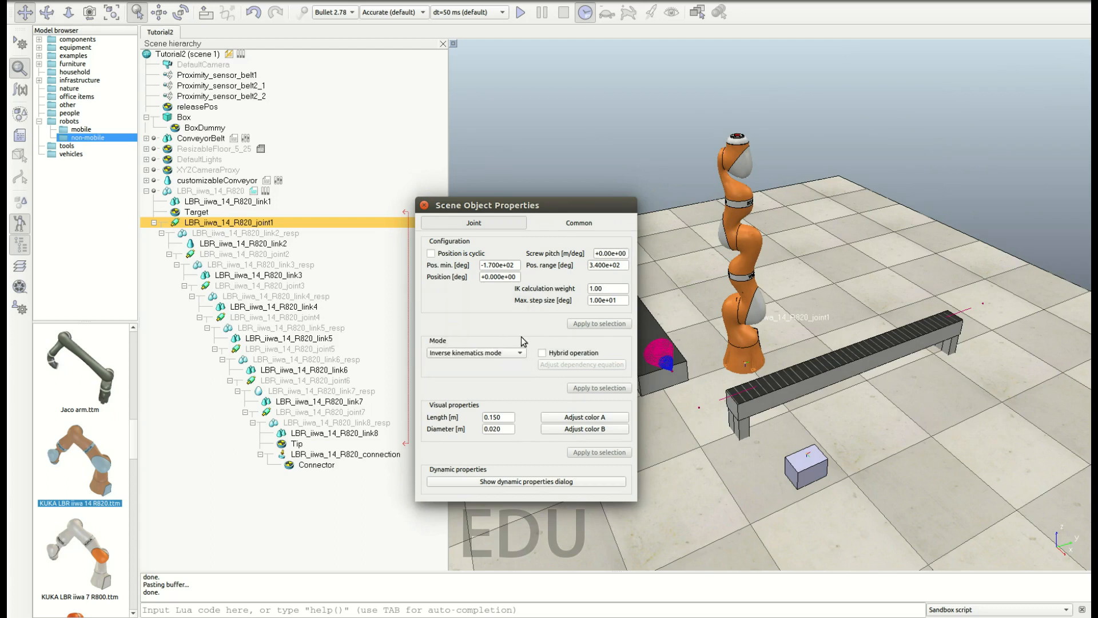
{"action": "left_click", "coordinate": [542, 353]}
Set LBR_iiwa_14_R820_joint2 to Inverse kinematics mode with hybrid operation enabled.
{"action": "left_click", "coordinate": [263, 253]}
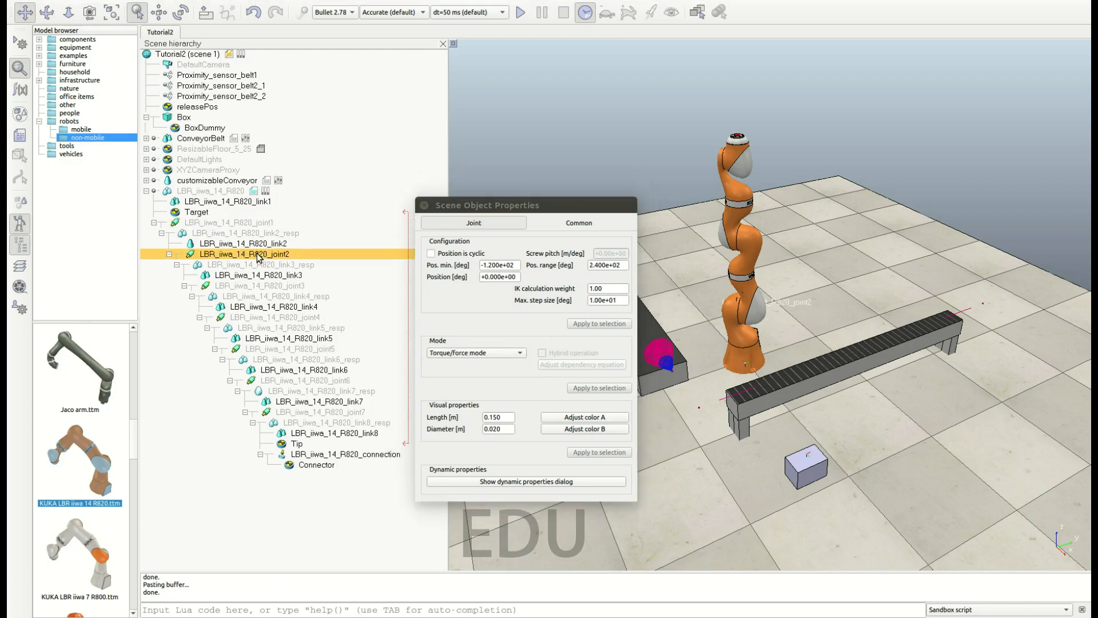
{"action": "left_click", "coordinate": [480, 353]}
{"action": "left_click", "coordinate": [481, 322]}
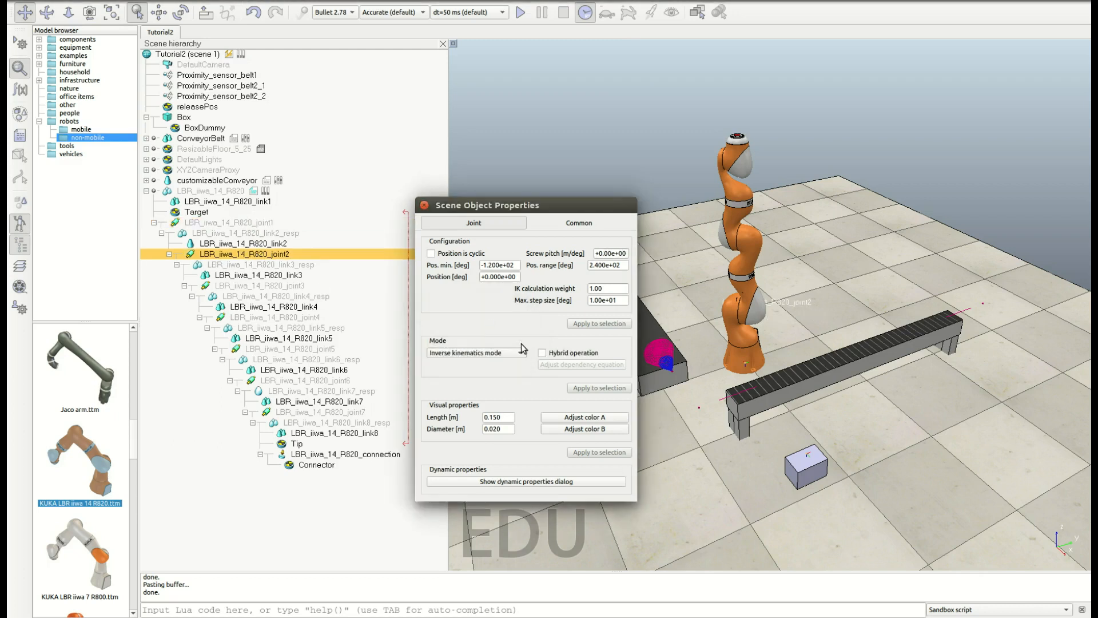
{"action": "left_click", "coordinate": [543, 353]}
Set LBR_iiwa_14_R820_joint3 to Inverse kinematics mode with hybrid operation enabled.
{"action": "left_click", "coordinate": [289, 285]}
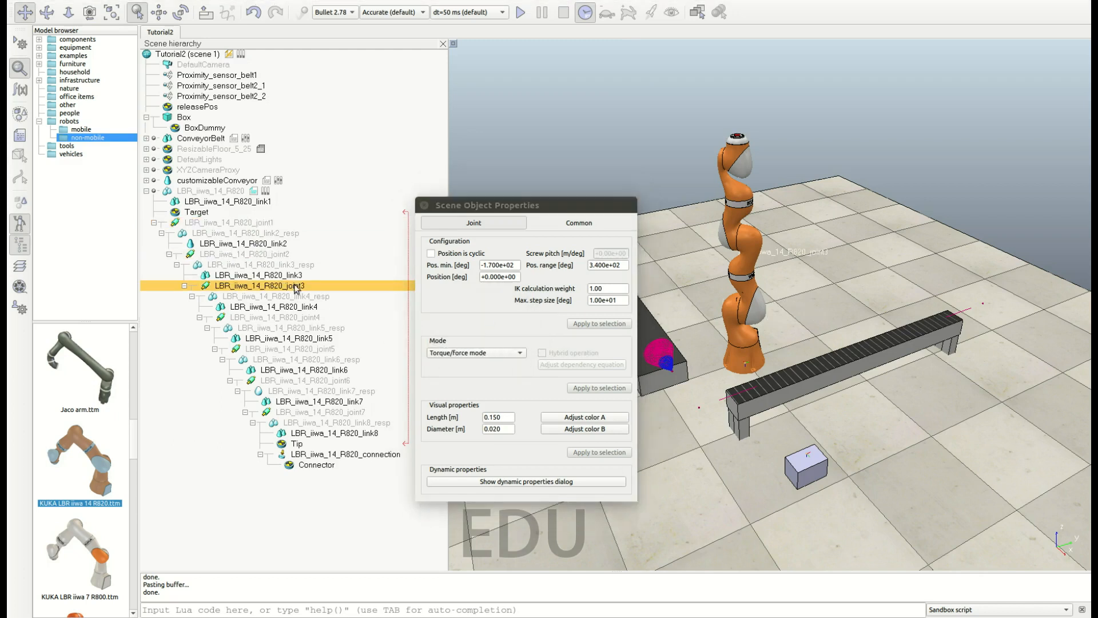
{"action": "left_click", "coordinate": [503, 354]}
{"action": "left_click", "coordinate": [492, 319]}
{"action": "left_click", "coordinate": [542, 353]}
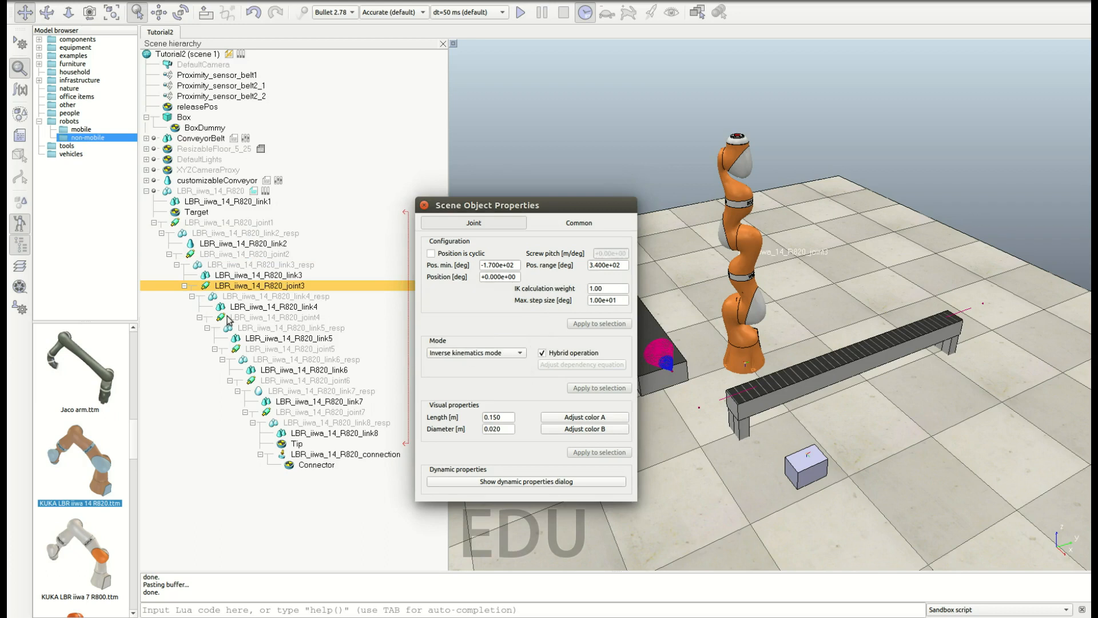
Set LBR_iiwa_14_R820_joint4 to Inverse kinematics mode with hybrid operation enabled.
{"action": "left_click", "coordinate": [230, 317]}
{"action": "left_click", "coordinate": [481, 352]}
{"action": "left_click", "coordinate": [486, 319]}
{"action": "left_click", "coordinate": [542, 353]}
Set LBR_iiwa_14_R820_joint5 to Inverse kinematics mode with hybrid operation enabled.
{"action": "left_click", "coordinate": [293, 349]}
{"action": "left_click", "coordinate": [487, 353]}
{"action": "left_click", "coordinate": [487, 319]}
{"action": "left_click", "coordinate": [542, 353]}
Set LBR_iiwa_14_R820_joint7 to Inverse kinematics mode with hybrid operation enabled, and close the joint properties.
{"action": "left_click", "coordinate": [320, 412]}
{"action": "left_click", "coordinate": [480, 353]}
{"action": "left_click", "coordinate": [486, 319]}
{"action": "left_click", "coordinate": [542, 353]}
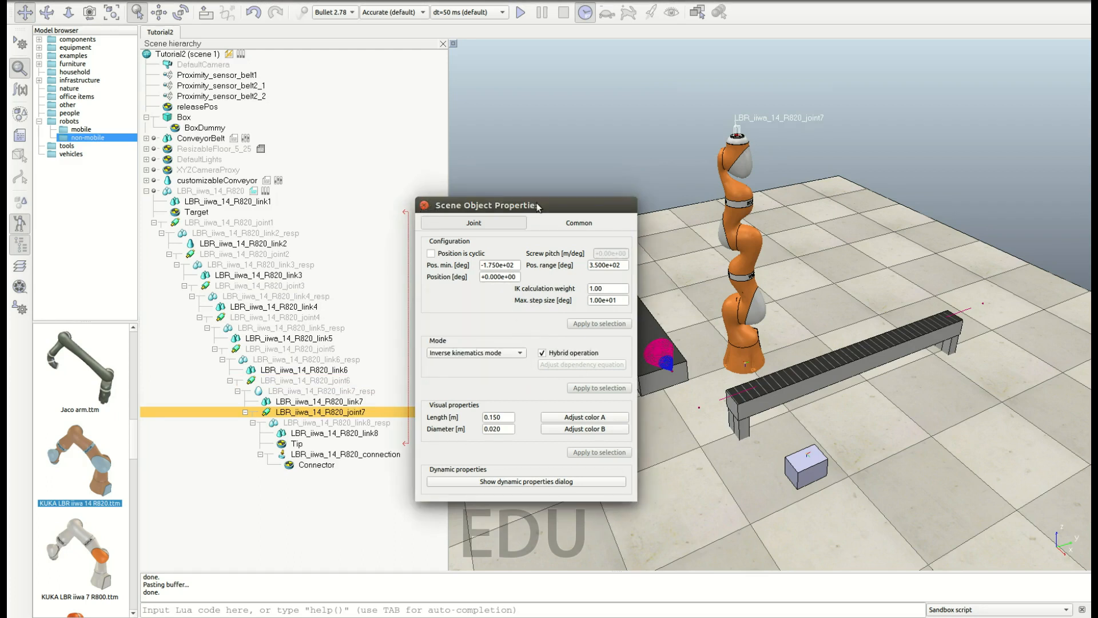
{"action": "left_click", "coordinate": [424, 204]}
{"action": "left_click", "coordinate": [658, 202]}
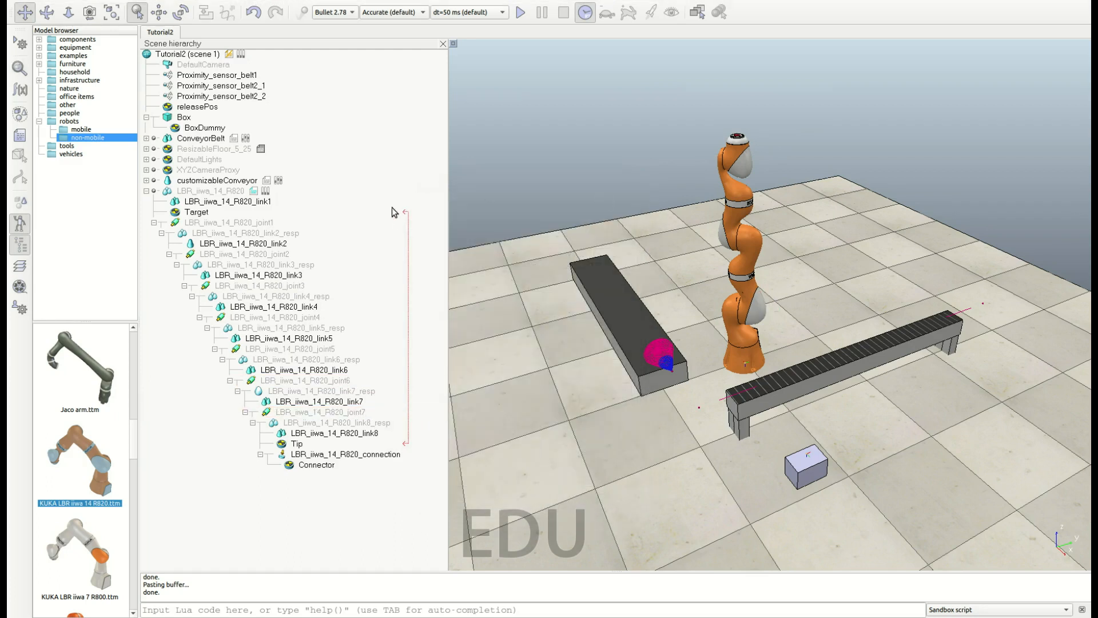
Add a new IK group in the kinematics calculation module and name it KUKA.
{"action": "left_click", "coordinate": [26, 93]}
{"action": "left_click_drag", "start_coordinate": [940, 69], "coordinate": [537, 104]}
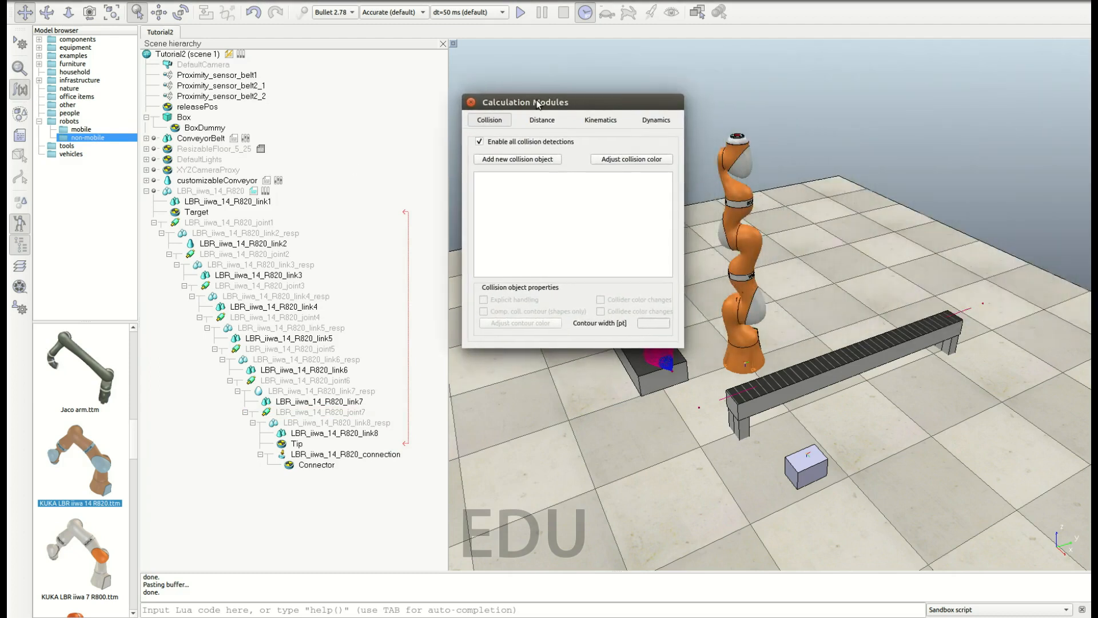
{"action": "left_click", "coordinate": [602, 122]}
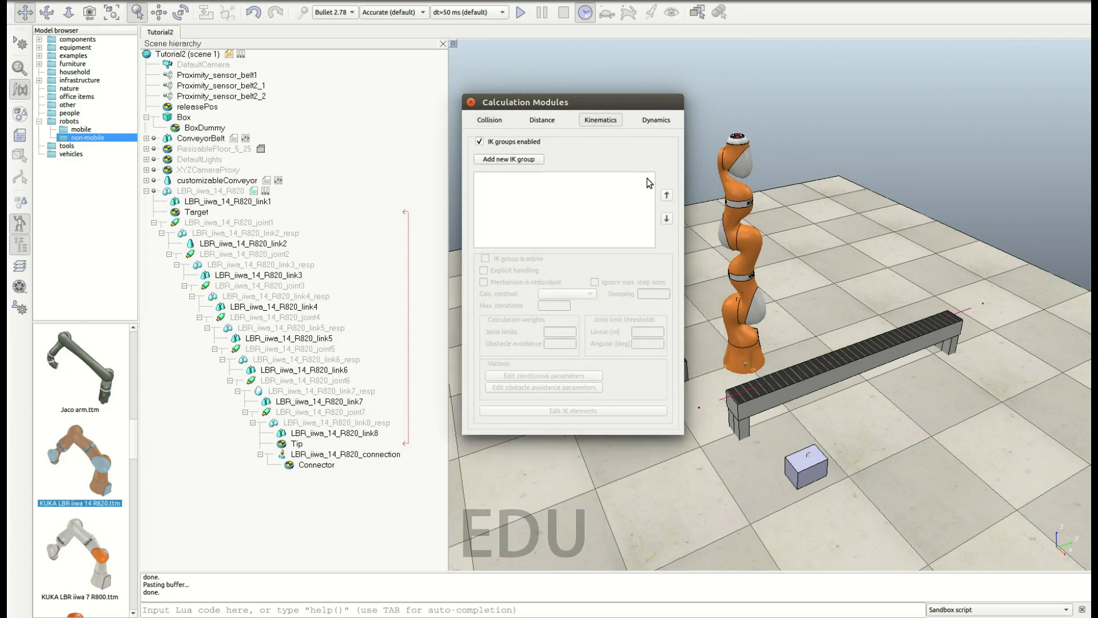
{"action": "left_click", "coordinate": [508, 160]}
{"action": "double_click", "coordinate": [517, 177]}
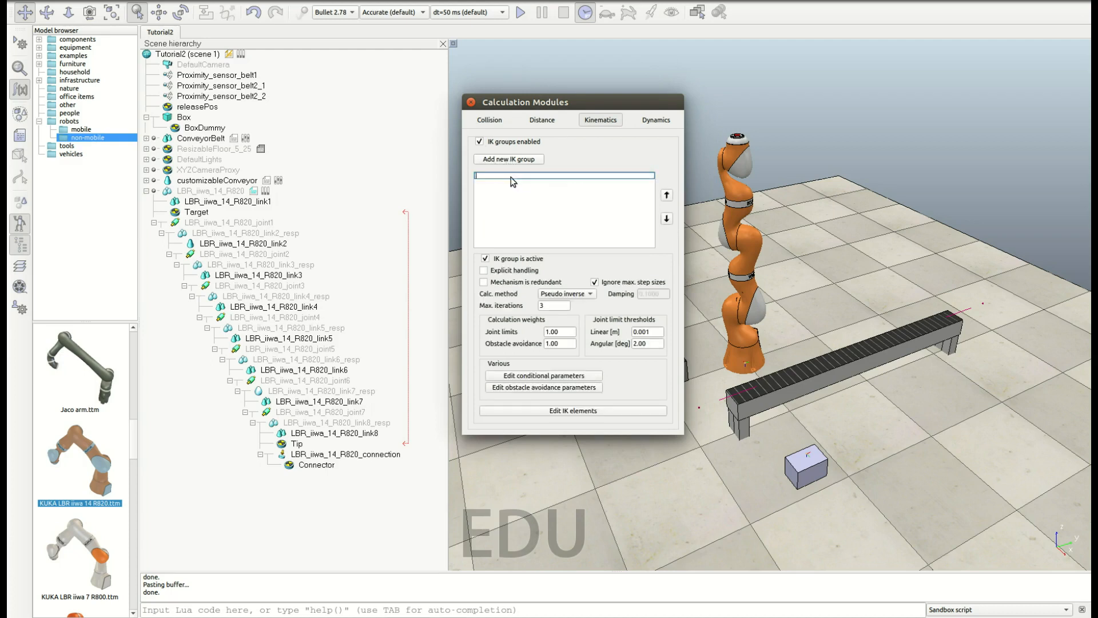
{"action": "type", "text": "KUKA"}
{"action": "key", "text": "Return"}
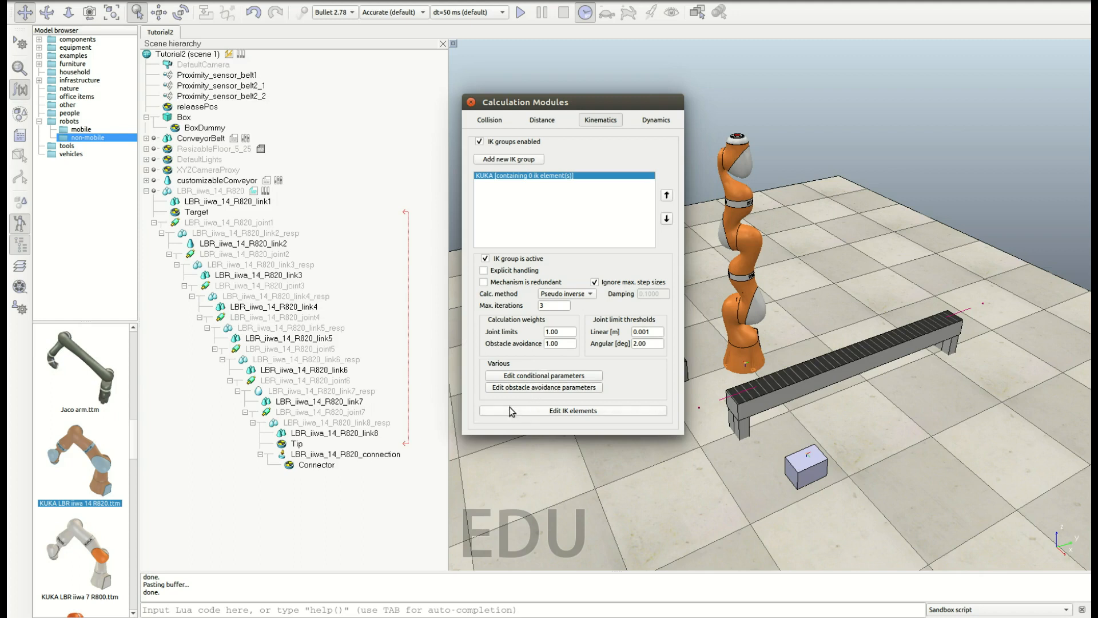
Edit the IK elements belonging to the KUKA group.
{"action": "left_click", "coordinate": [580, 413]}
{"action": "left_click_drag", "start_coordinate": [914, 62], "coordinate": [804, 110]}
{"action": "left_click", "coordinate": [811, 151]}
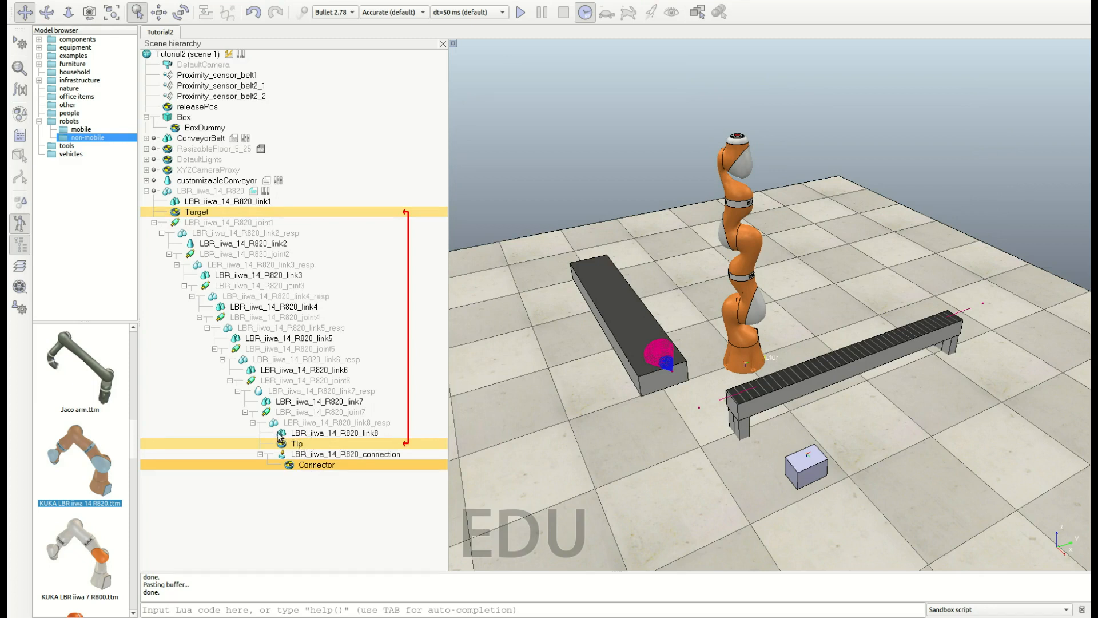
Match the position and orientation of the Target, Tip and Connector dummies to LBR_iiwa_14_R820_link8.
{"action": "left_click", "coordinate": [356, 433], "text": "ctrl"}
{"action": "left_click", "coordinate": [159, 12]}
{"action": "left_click", "coordinate": [181, 12]}
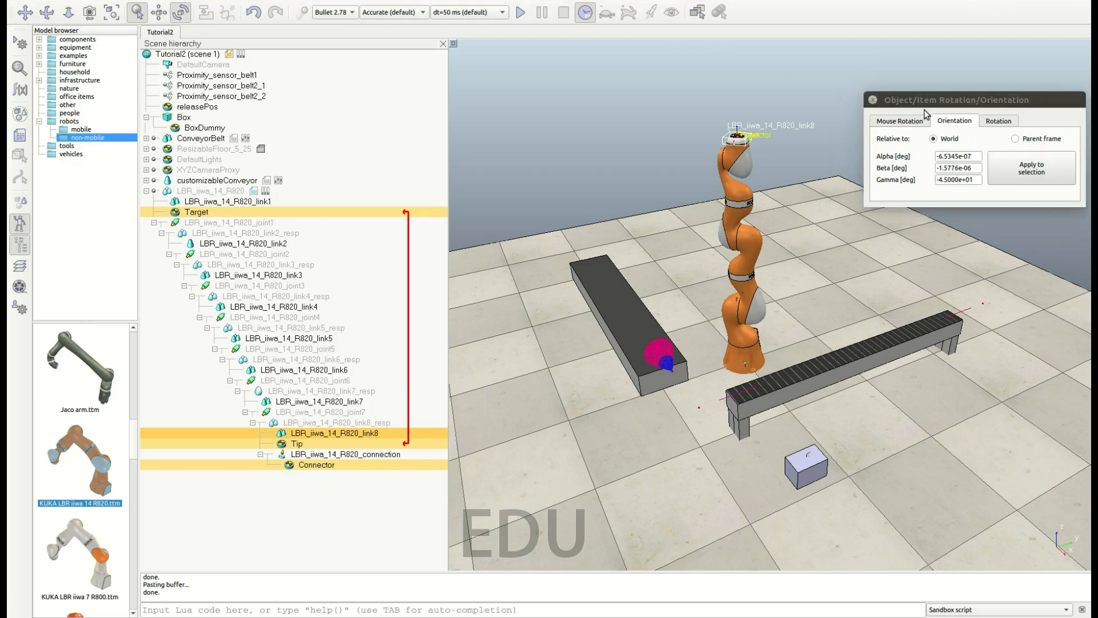
{"action": "left_click_drag", "start_coordinate": [953, 106], "coordinate": [547, 127]}
Move the Connector, Tip and Target dummies together slightly above the robot's flange, and close the translation settings.
{"action": "left_click", "coordinate": [314, 467]}
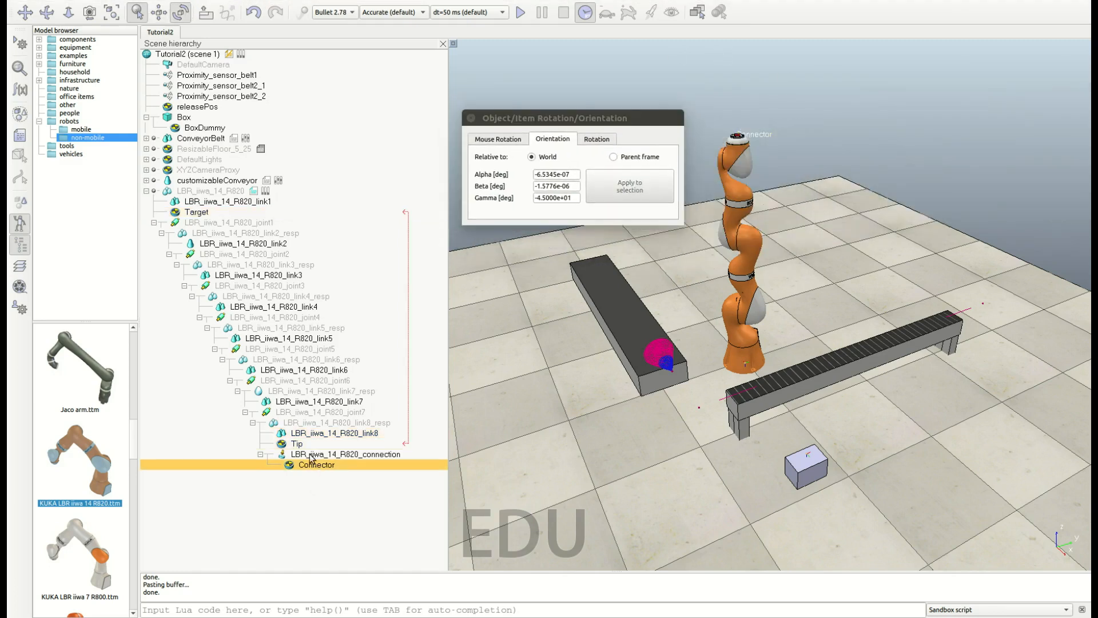
{"action": "left_click", "coordinate": [322, 444], "text": "ctrl"}
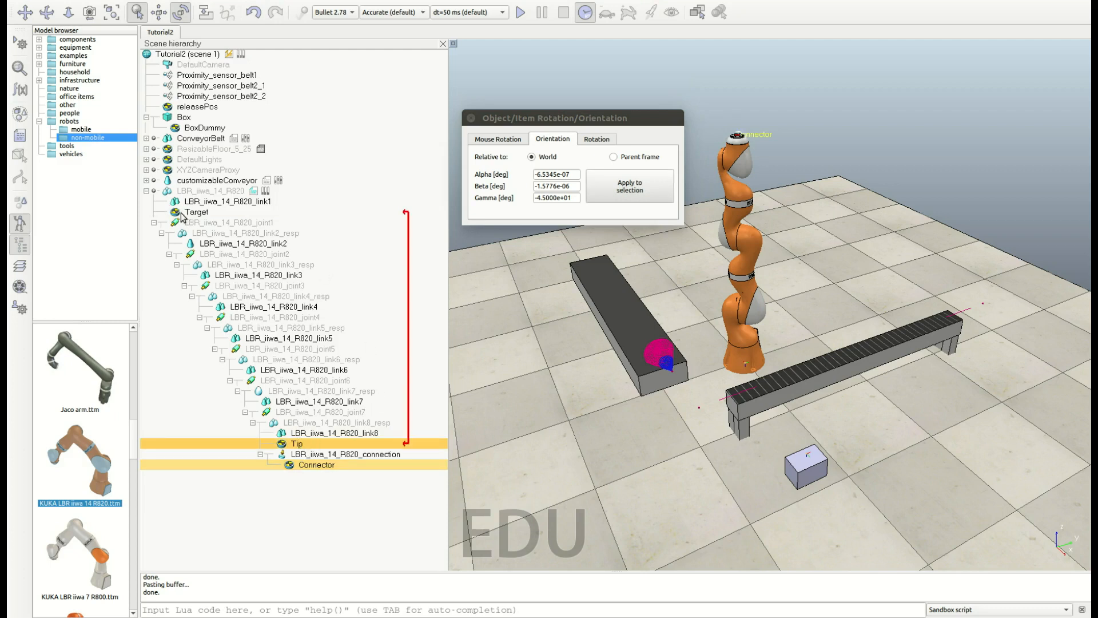
{"action": "left_click", "coordinate": [220, 211], "text": "ctrl"}
{"action": "left_click", "coordinate": [159, 12]}
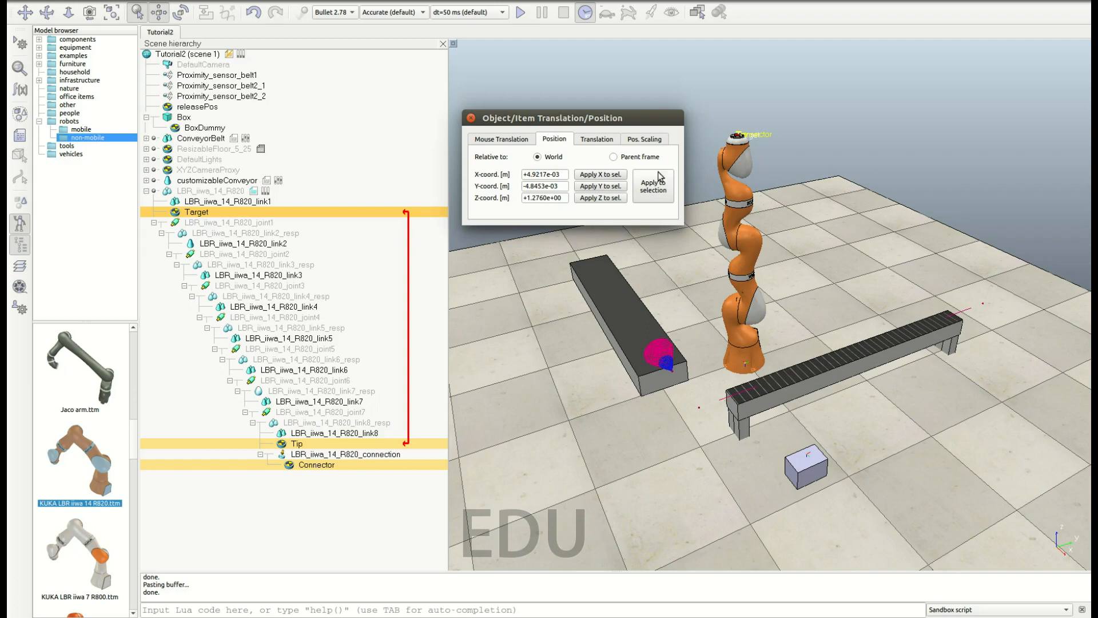
{"action": "left_click", "coordinate": [489, 139]}
{"action": "left_click", "coordinate": [579, 186]}
{"action": "left_click_drag", "start_coordinate": [784, 228], "coordinate": [783, 225]}
{"action": "left_click", "coordinate": [471, 118]}
Run and stop the simulation three times to check how the robot arm behaves with the IK setup.
{"action": "left_click", "coordinate": [524, 74]}
{"action": "left_click", "coordinate": [520, 13]}
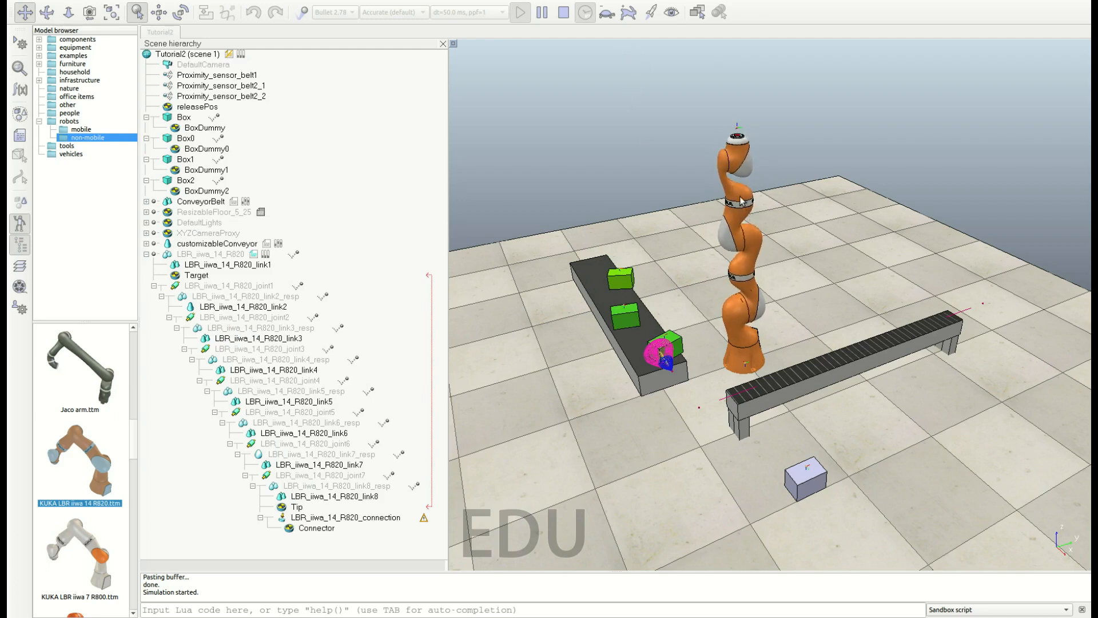
{"action": "left_click", "coordinate": [564, 13]}
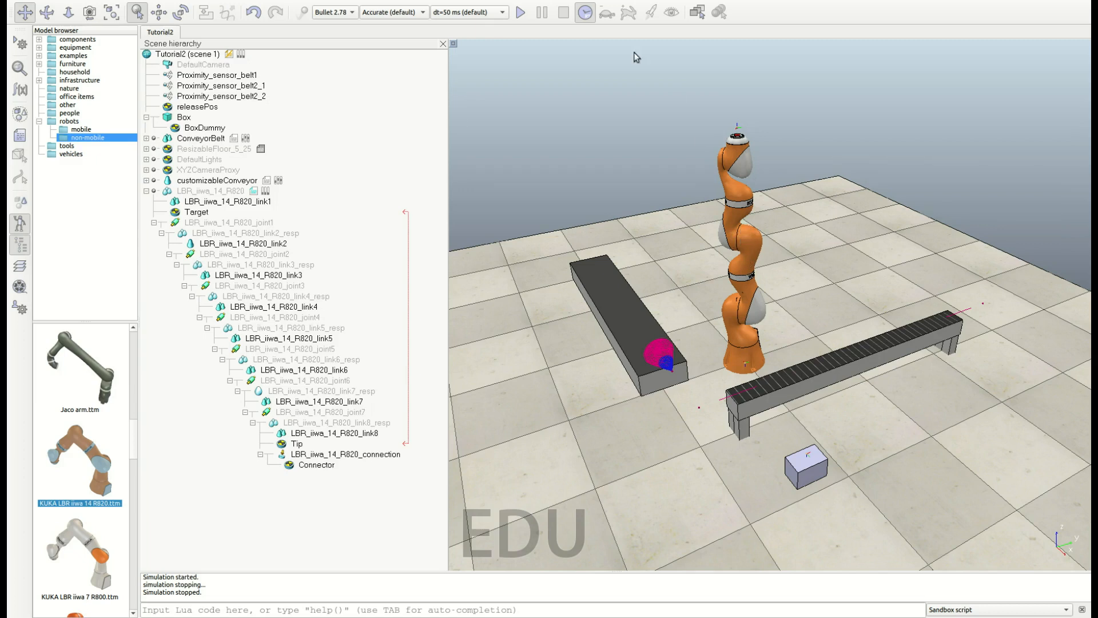
{"action": "left_click", "coordinate": [521, 12]}
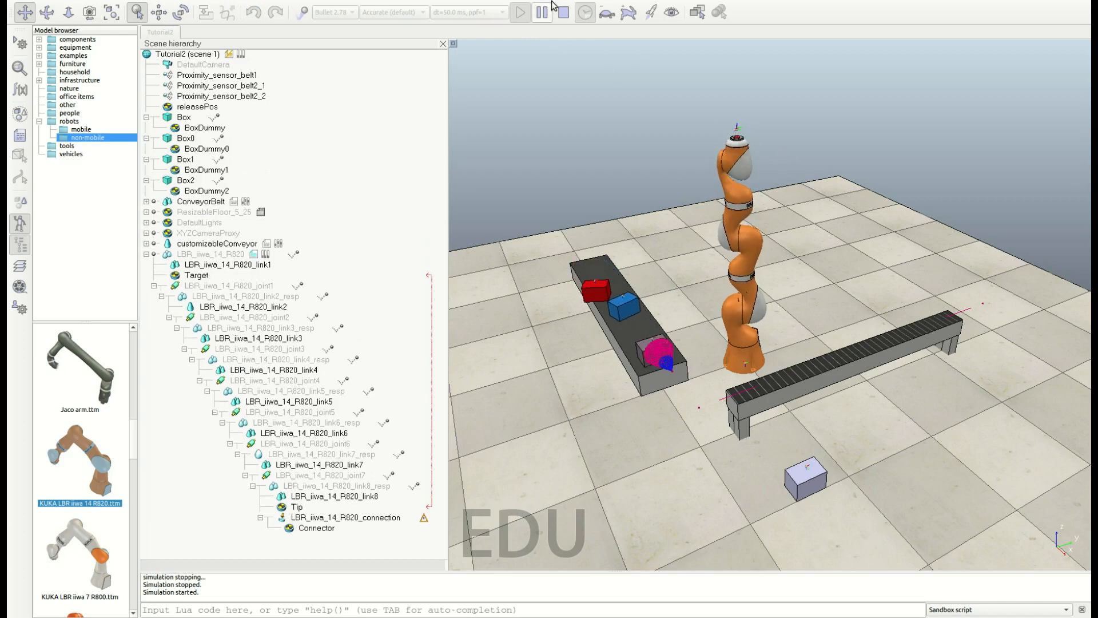
{"action": "left_click", "coordinate": [564, 15]}
{"action": "left_click", "coordinate": [522, 12]}
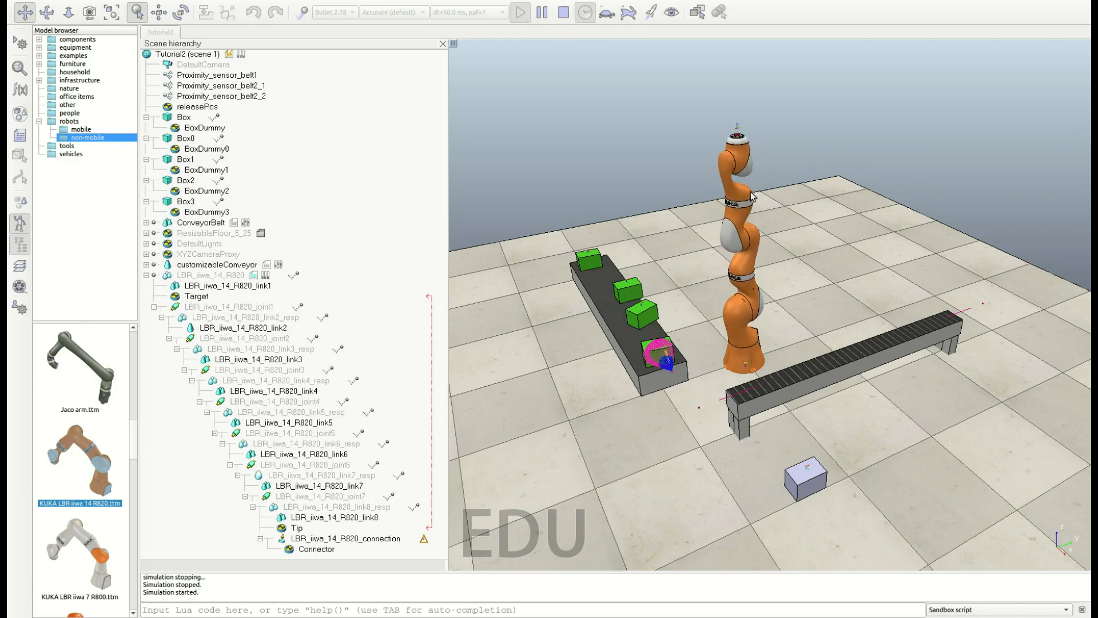
{"action": "left_click", "coordinate": [565, 12]}
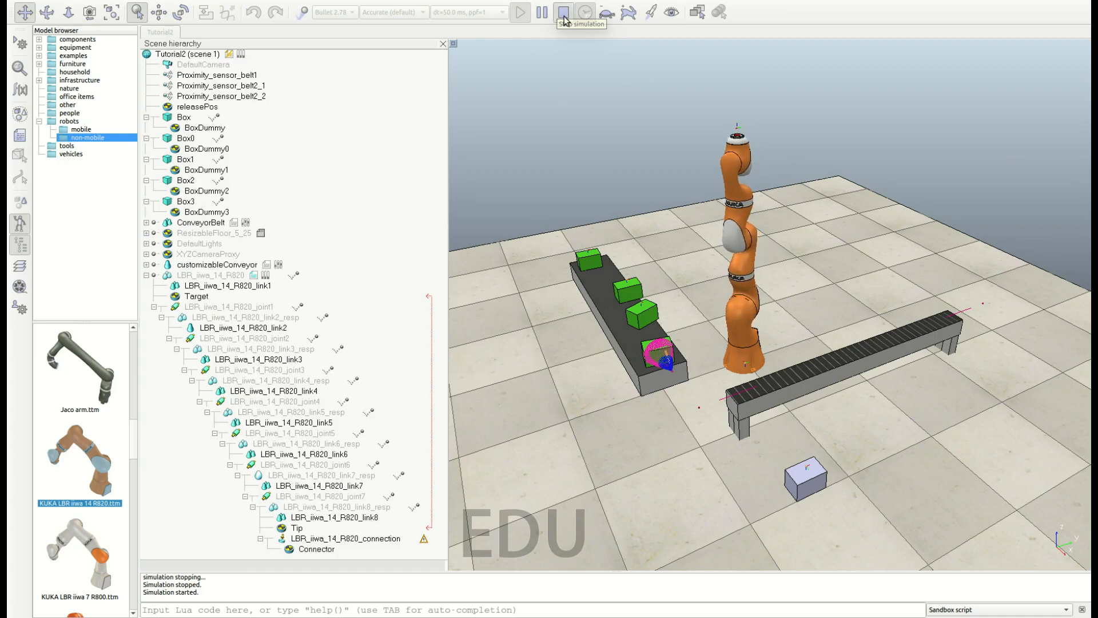